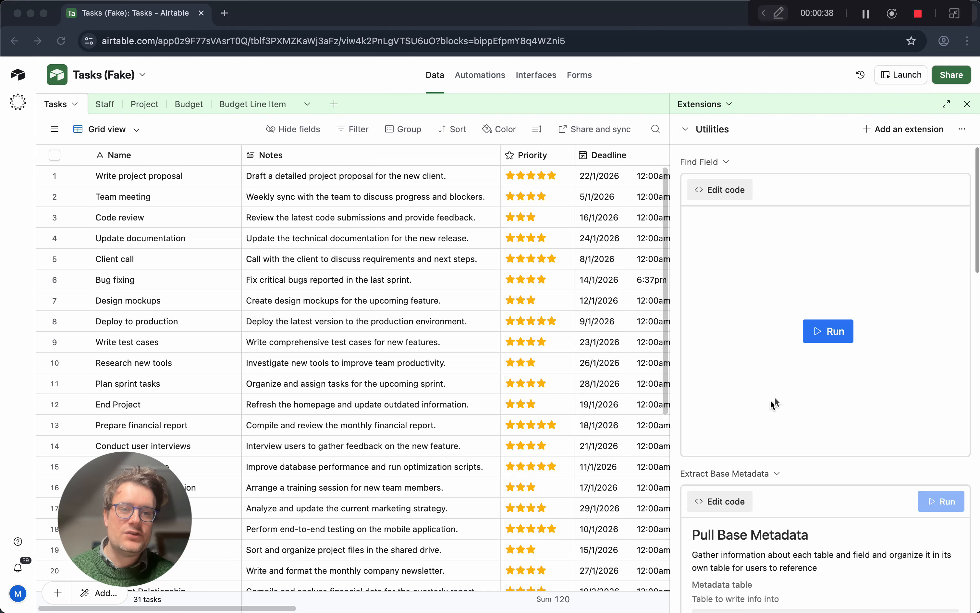
Run the Find Field script, search for Owner, and view the found field through its link, closing the extra browser tab again.
click(823, 331)
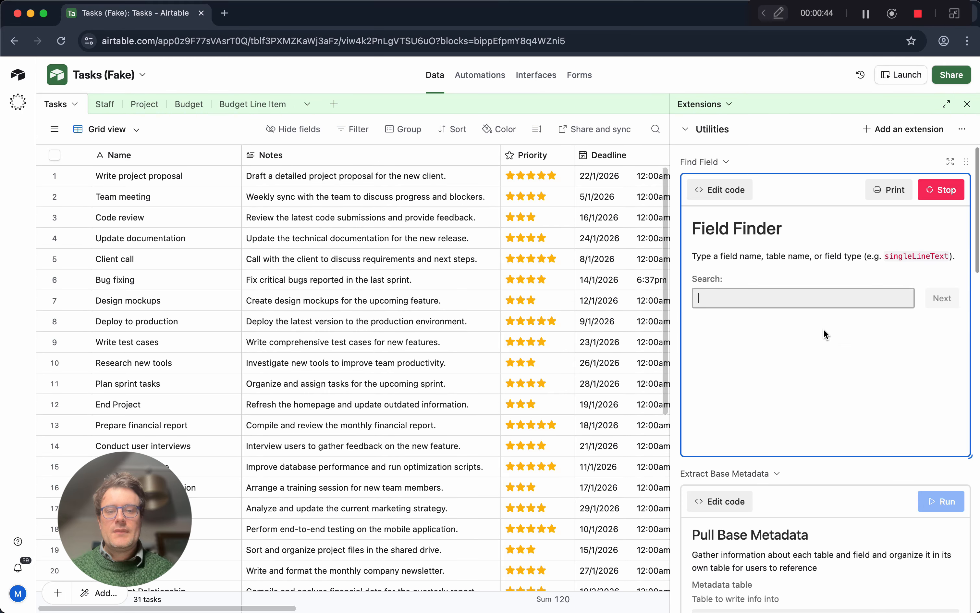
text(Owner)
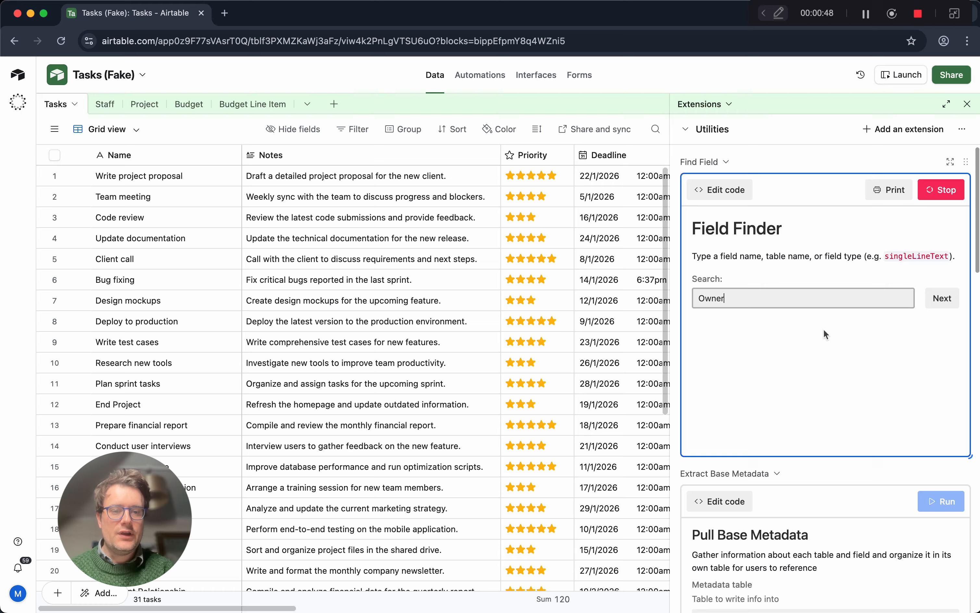
key(Return)
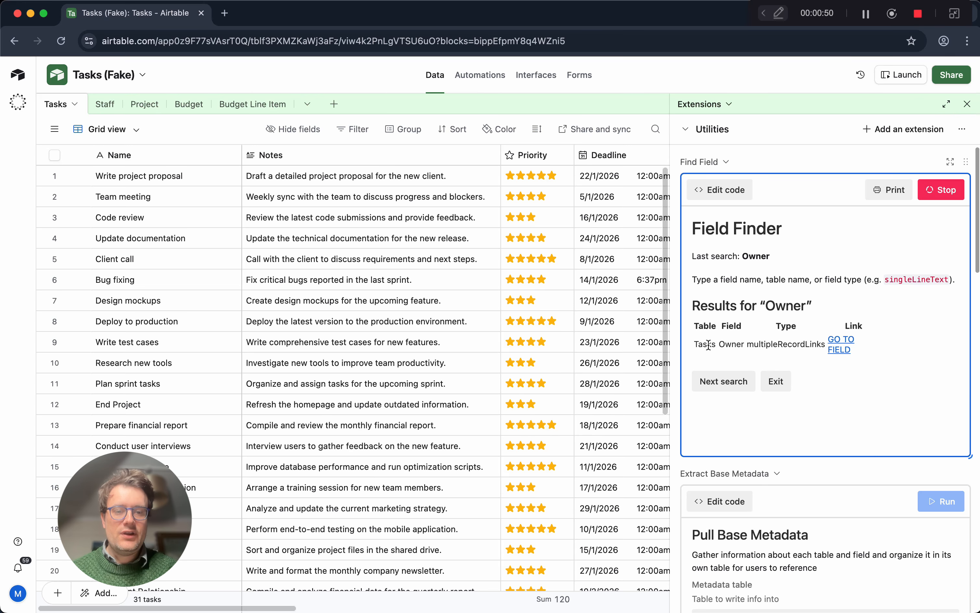
click(831, 352)
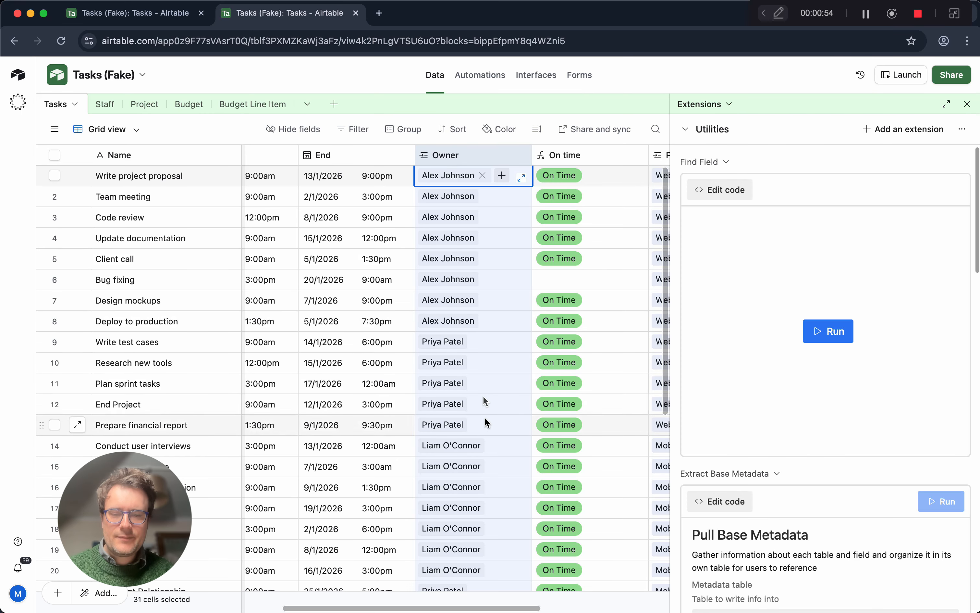
click(356, 13)
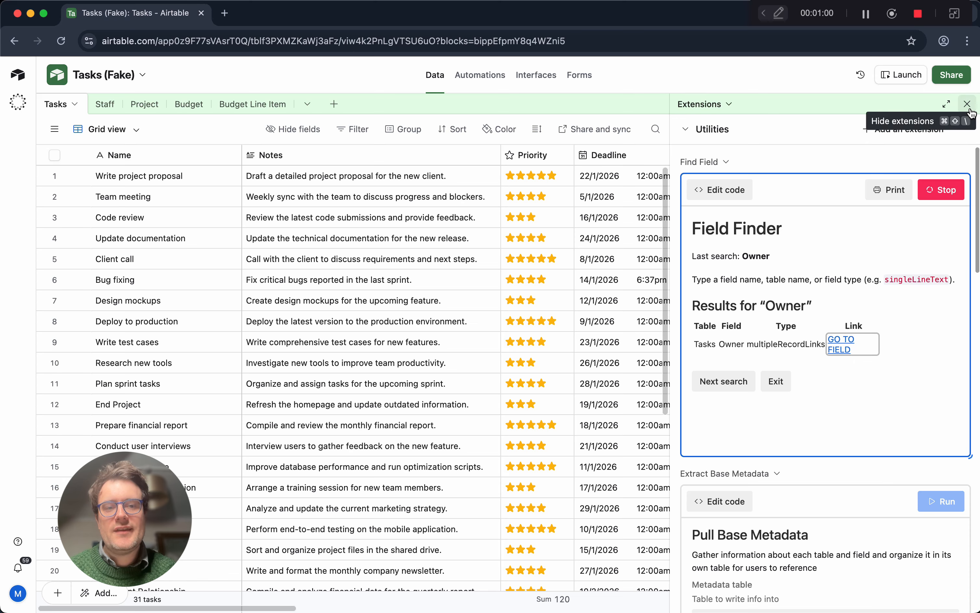
Hide the extensions and search the Tasks grid view for Owner to locate the Owner column.
click(968, 106)
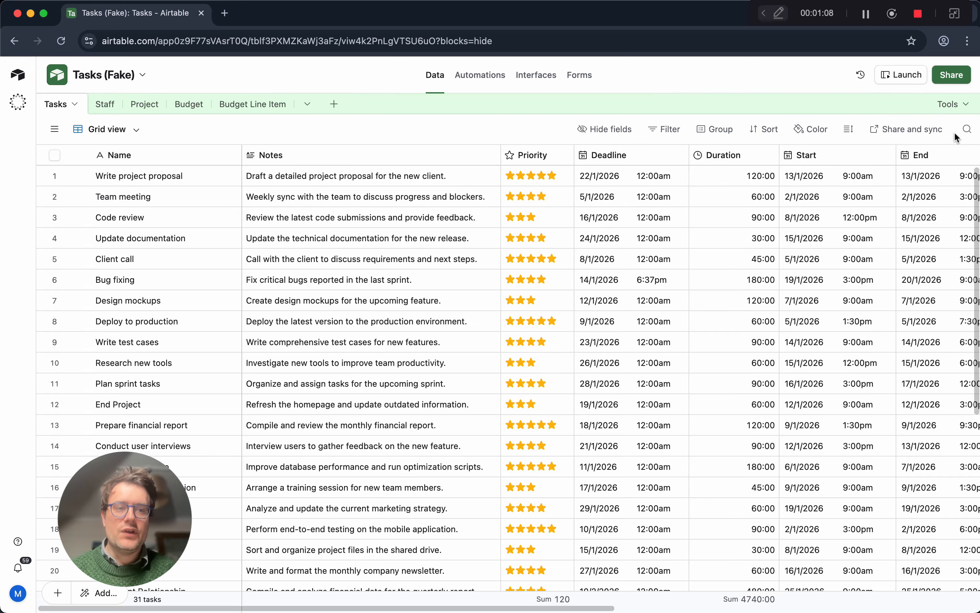
click(968, 130)
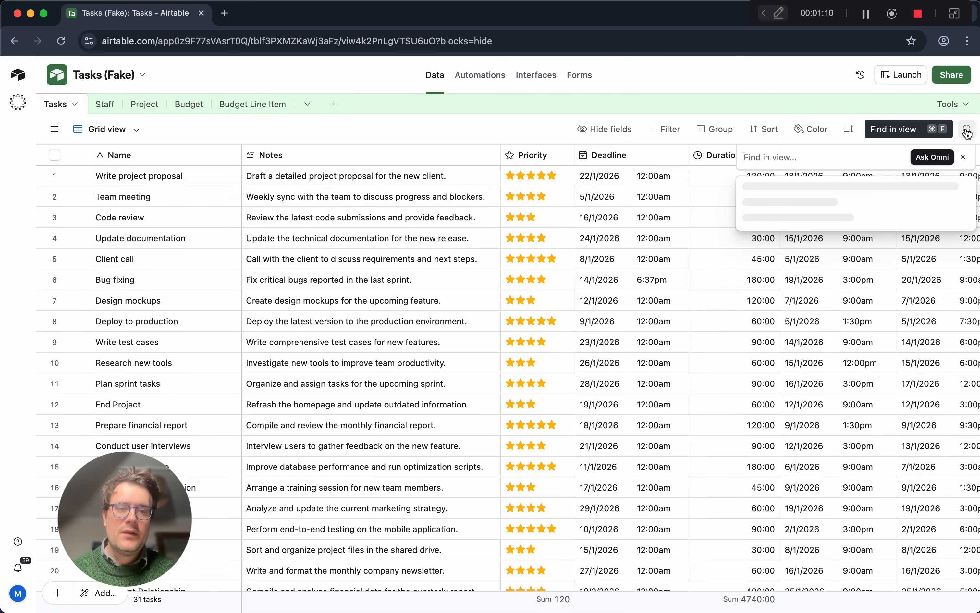
text(Owner)
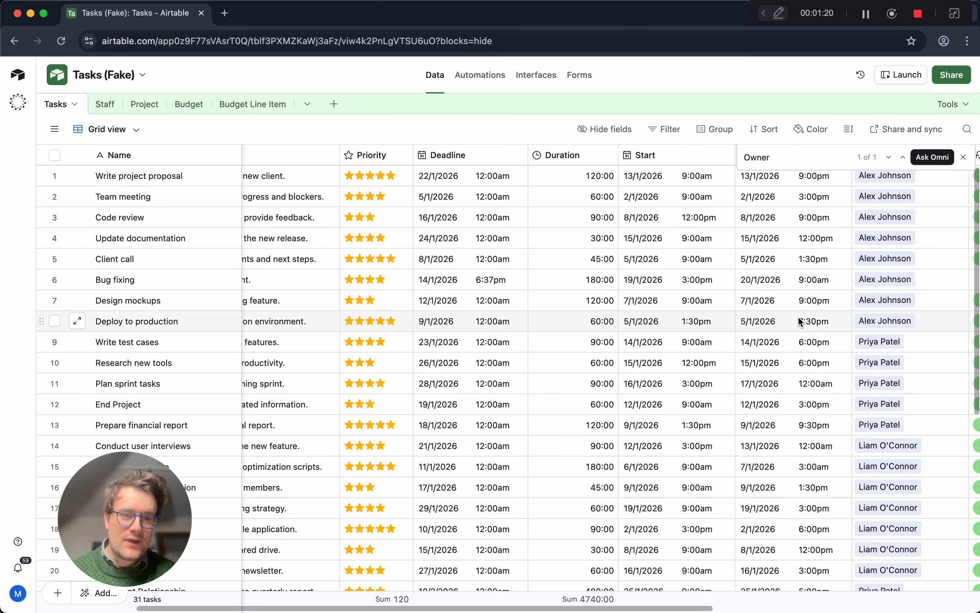
scroll(801, 321, right, 5)
scroll(801, 321, right, 2)
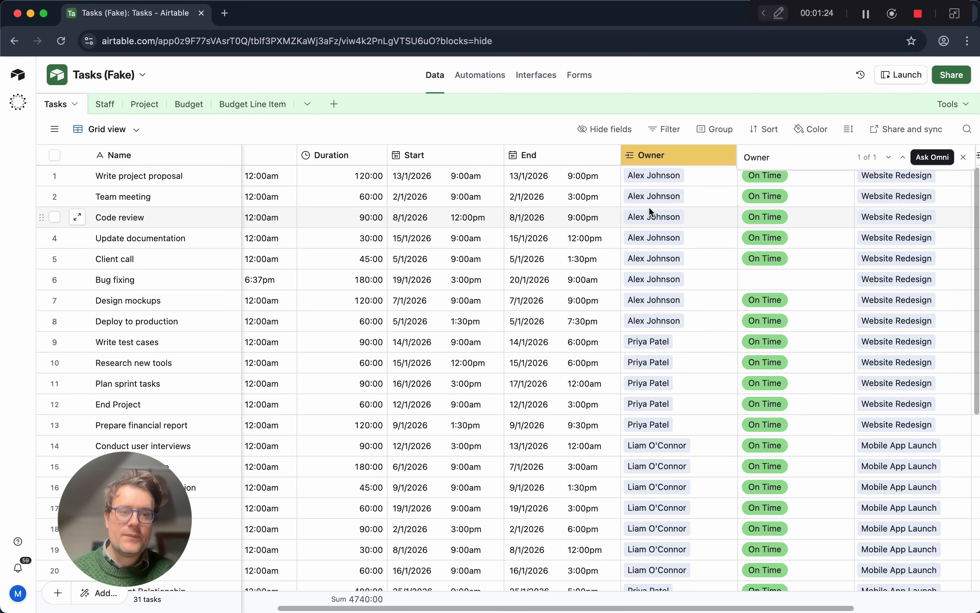
scroll(648, 207, left, 1)
scroll(648, 207, left, 4)
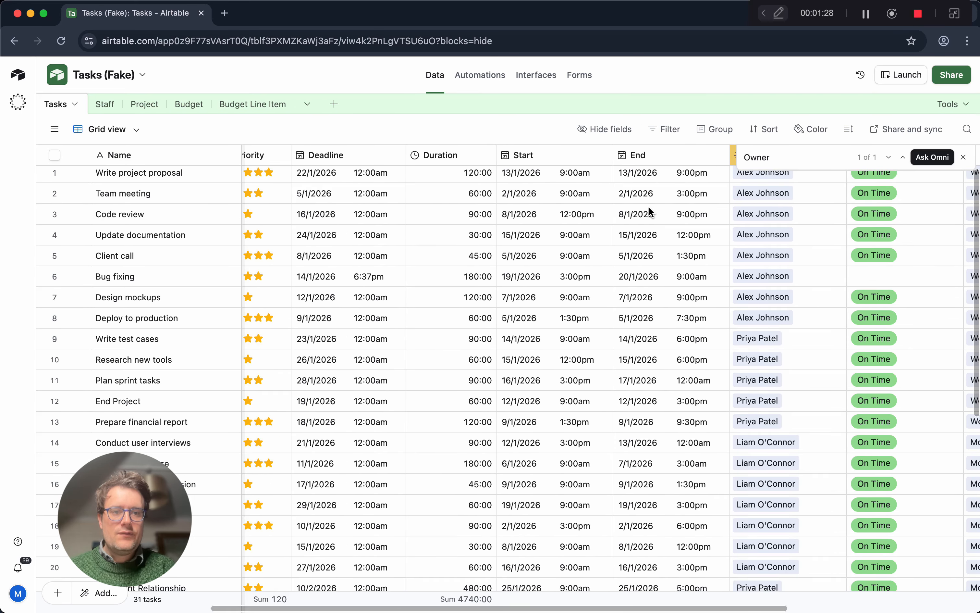
Clear the previous search text and search the grid view for End.
key(BackSpace)
key(BackSpace)
key(BackSpace)
key(BackSpace)
key(BackSpace)
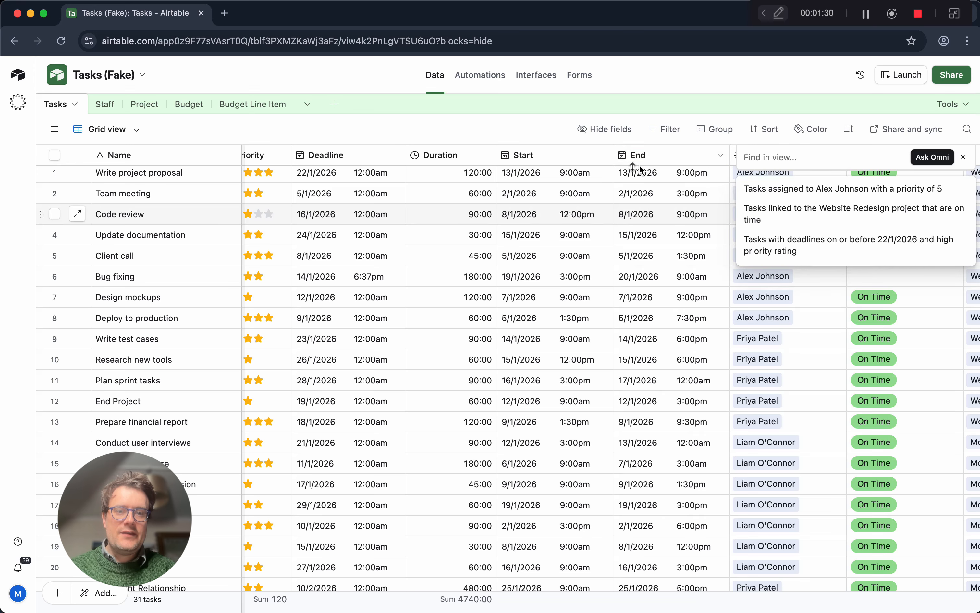
scroll(492, 289, left, 6)
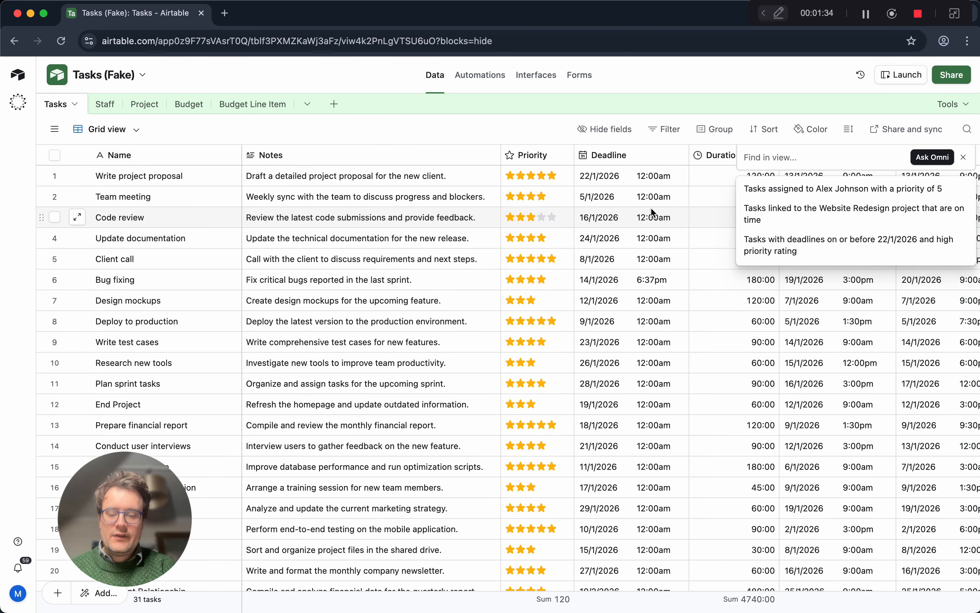
text(End)
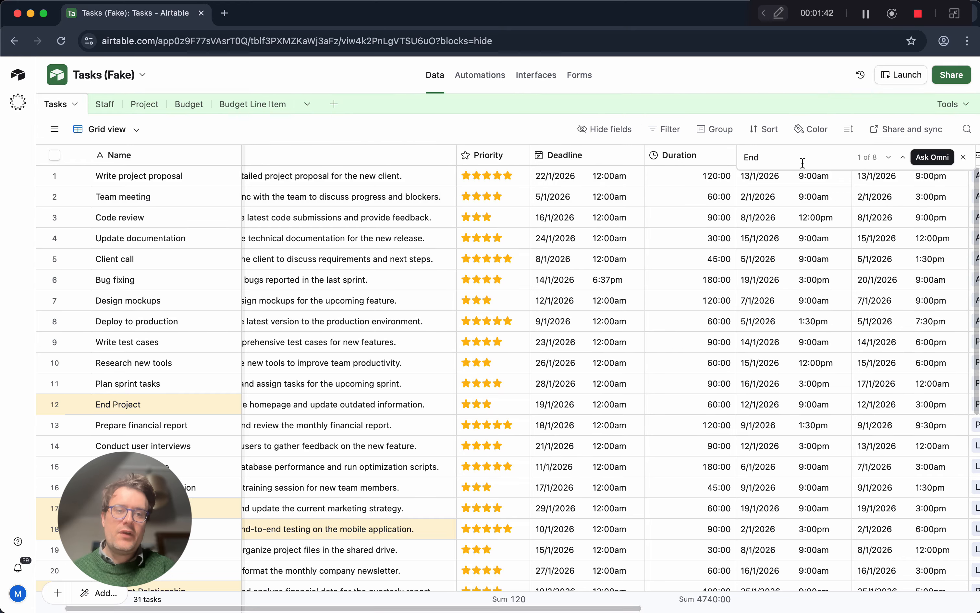
Cycle through the matches for End in the grid and locate the End field's column.
click(889, 158)
click(889, 158)
click(889, 158)
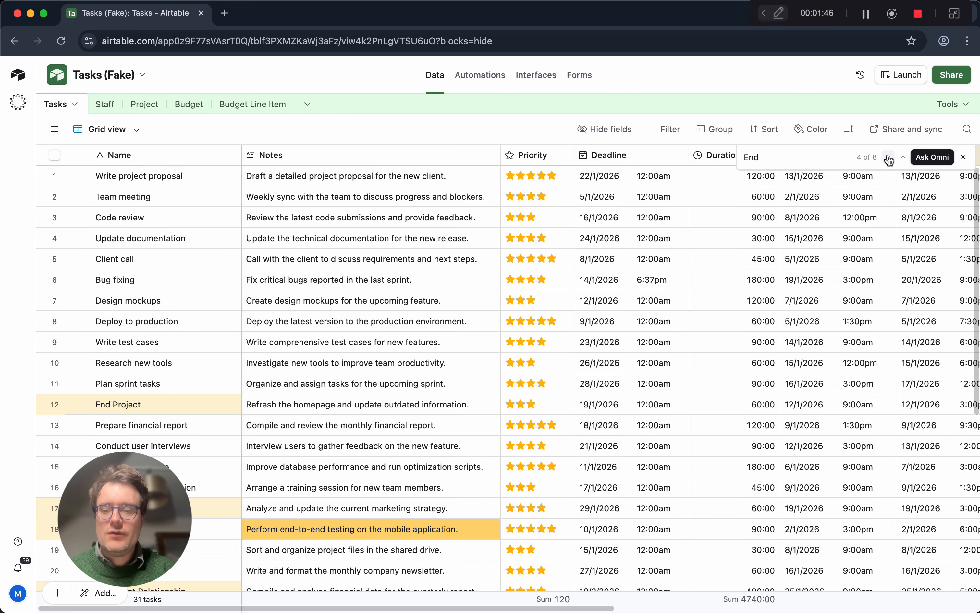
click(889, 158)
click(889, 158)
click(888, 158)
click(889, 158)
click(889, 158)
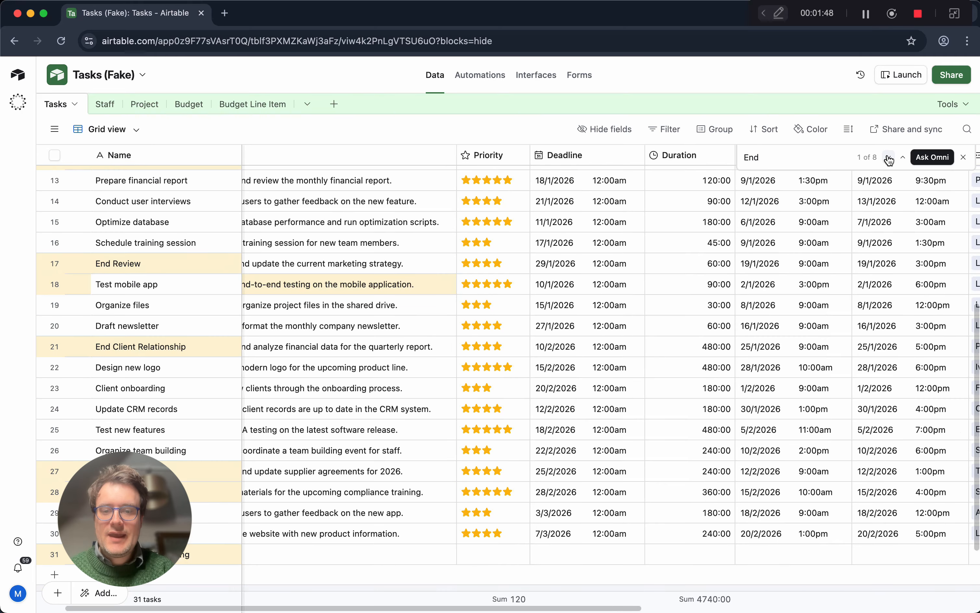
click(889, 158)
click(889, 158)
click(889, 158)
click(889, 158)
click(889, 158)
click(888, 158)
click(888, 158)
click(888, 158)
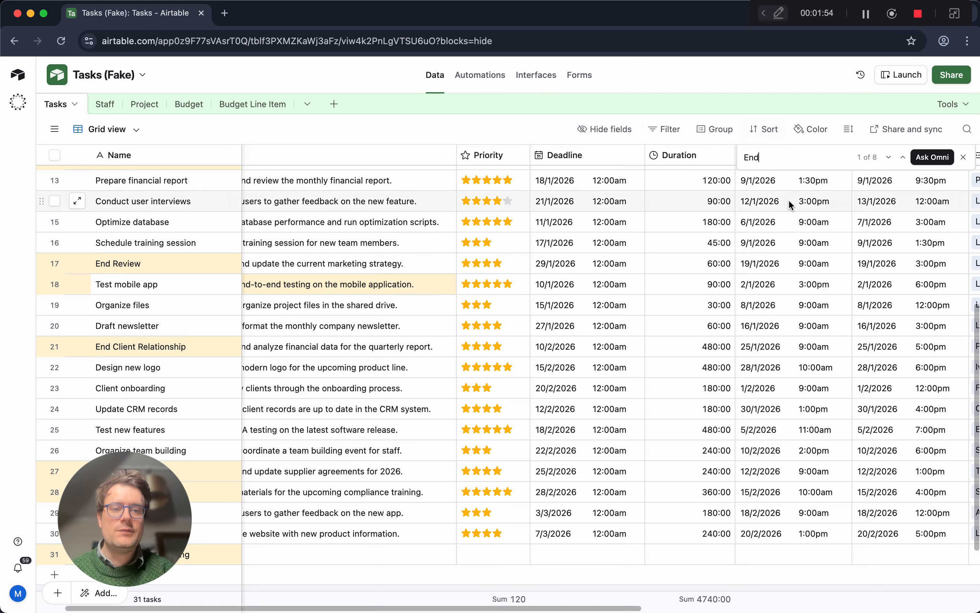
scroll(789, 200, right, 3)
scroll(789, 199, up, 2)
scroll(788, 200, up, 5)
scroll(789, 200, right, 5)
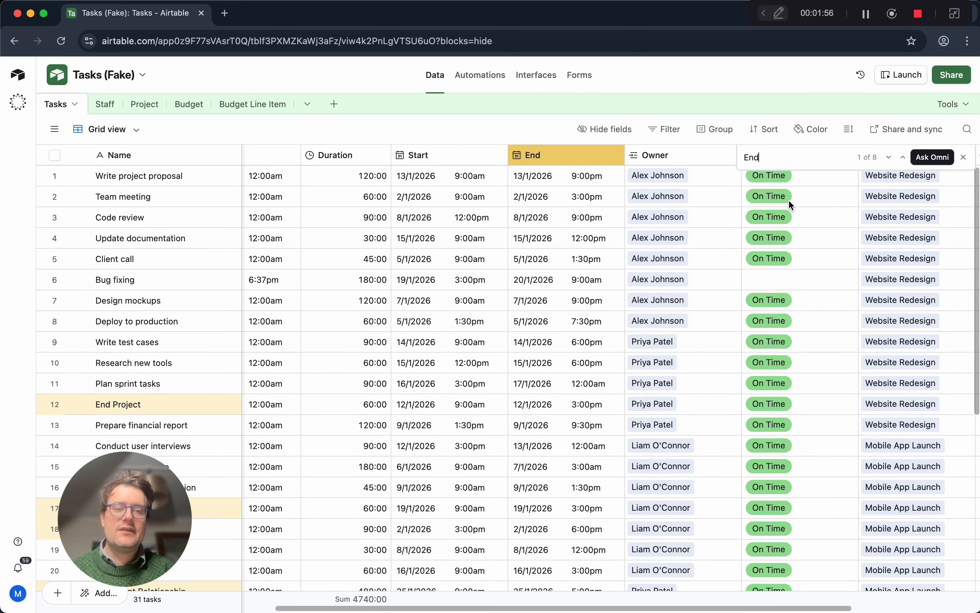
Replace the search text with total, check the matches in the view, and close the search.
double_click(825, 161)
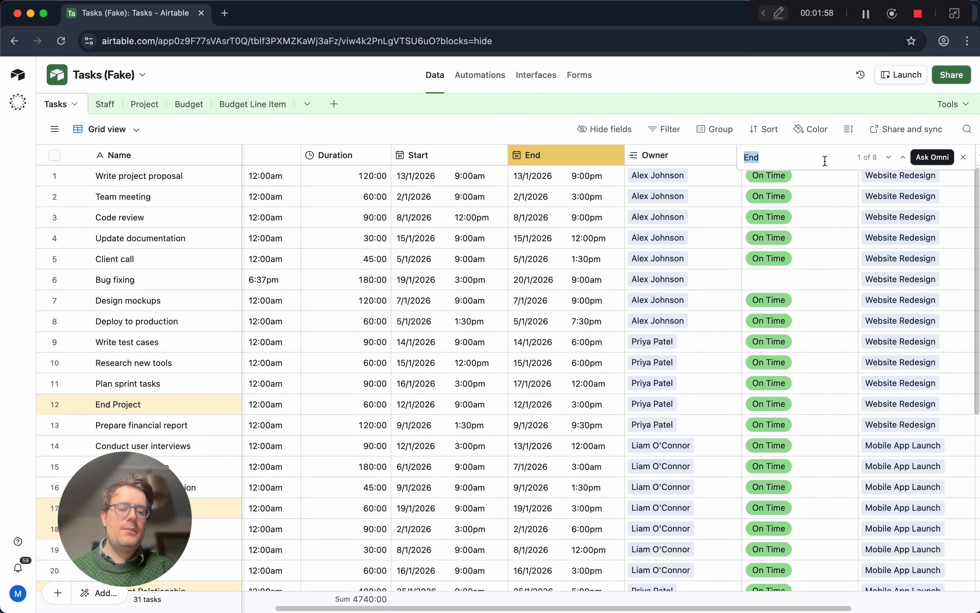
key(BackSpace)
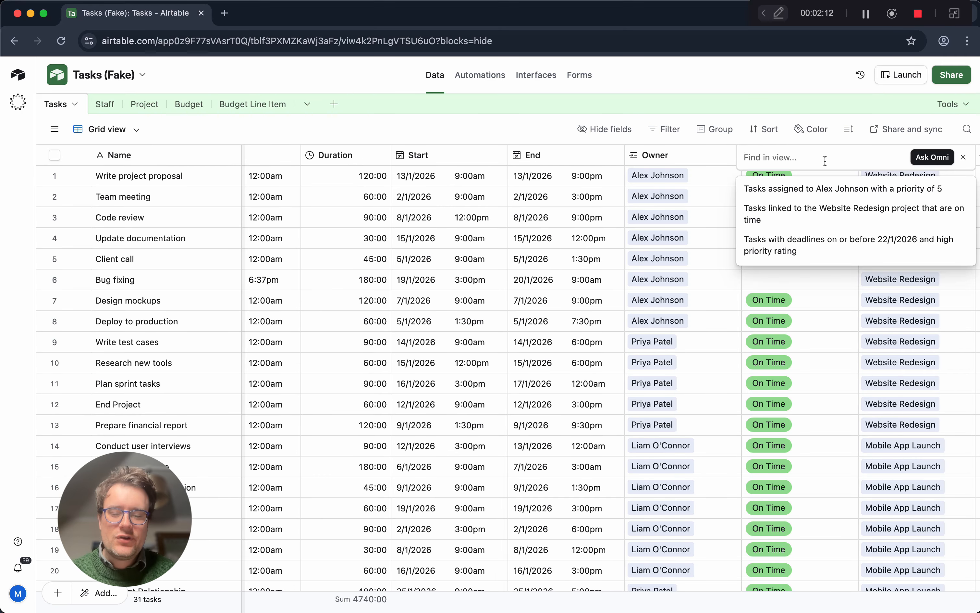
text(to)
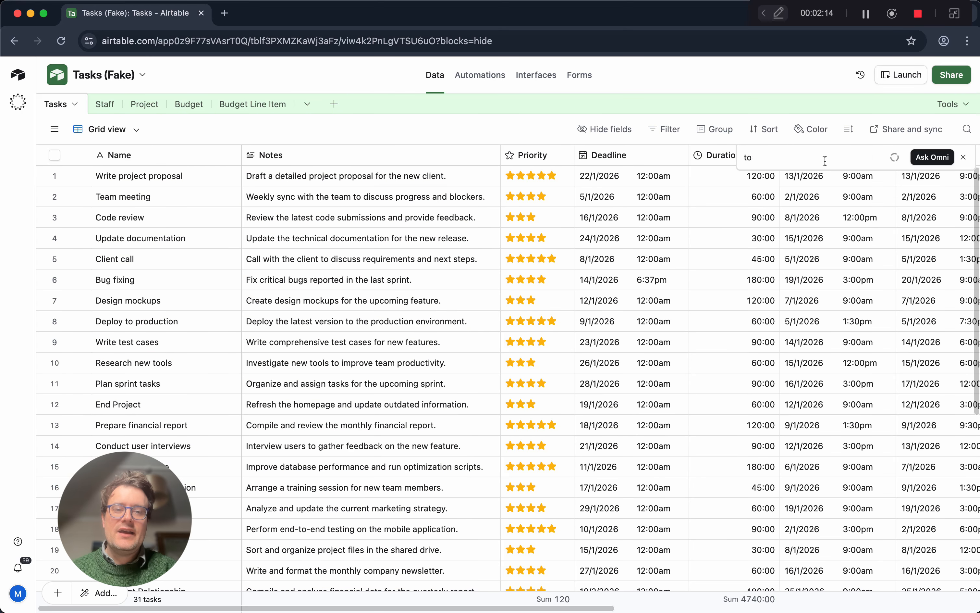
text(tal)
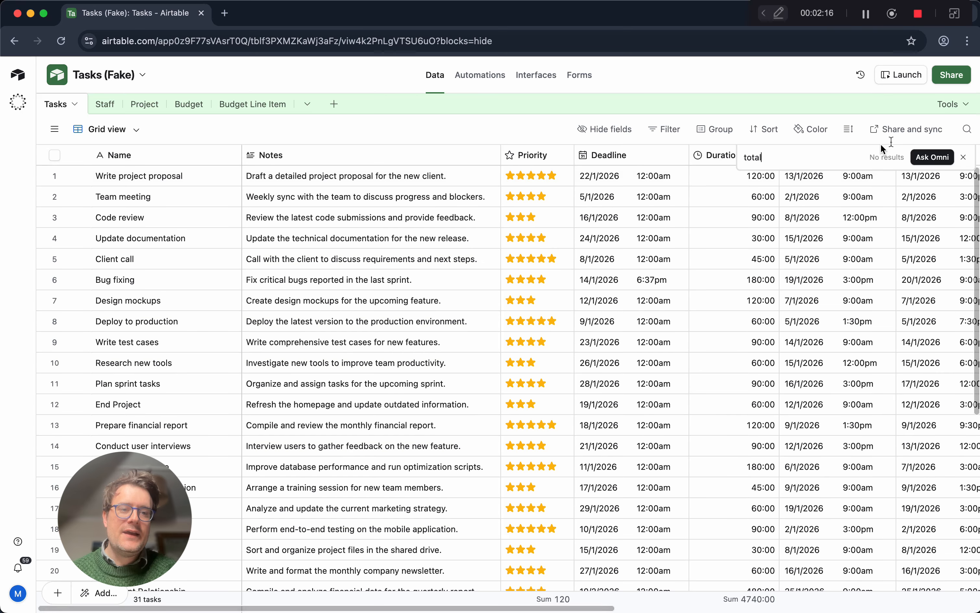
click(963, 157)
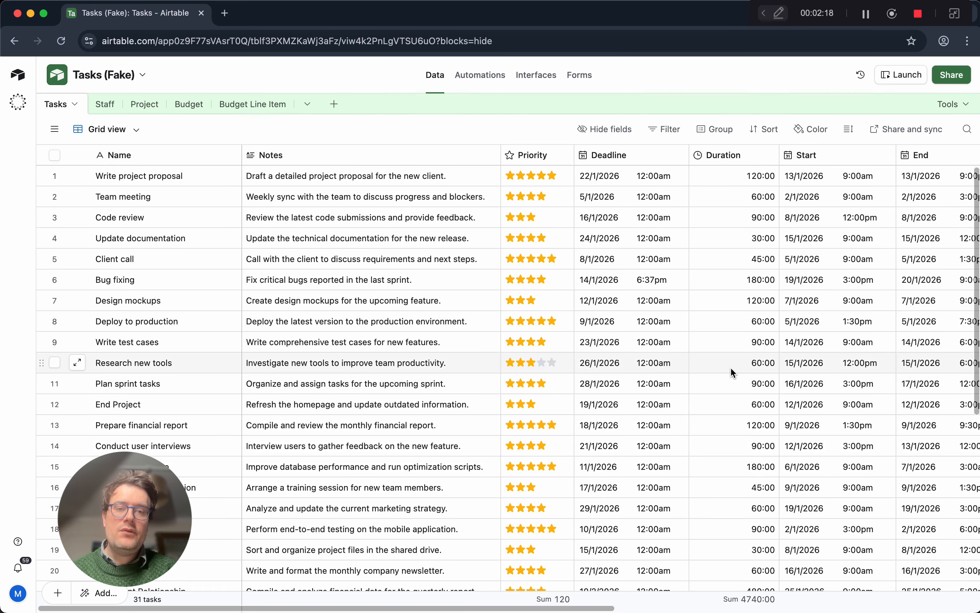
Open the field manager for the Tasks table and search its fields for End.
scroll(730, 369, right, 1)
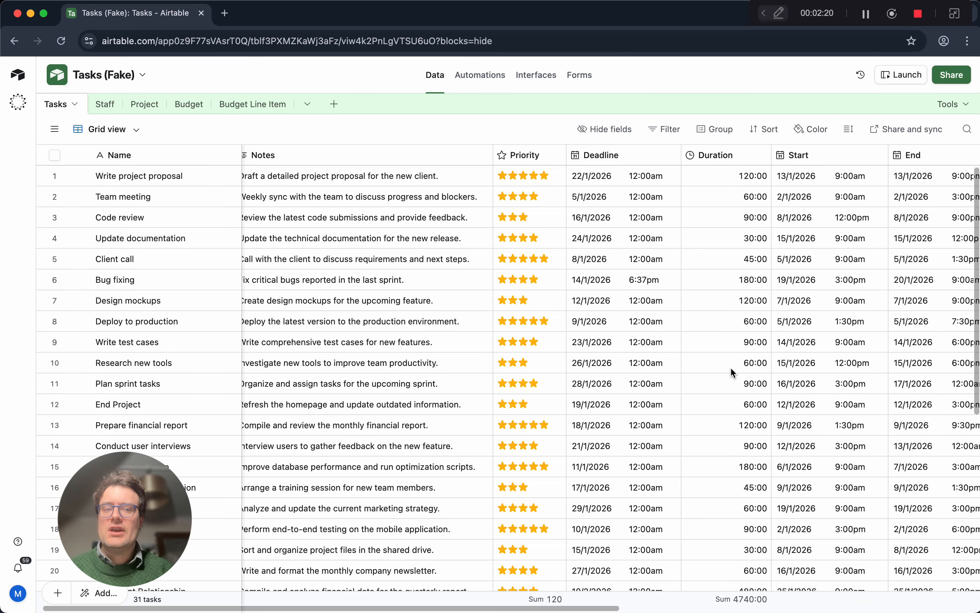
click(946, 107)
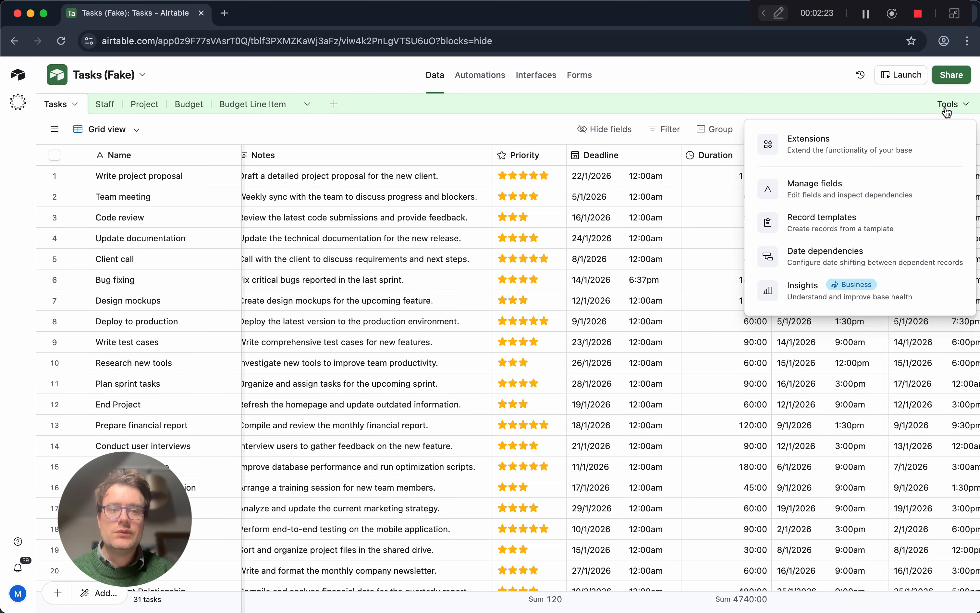
click(890, 189)
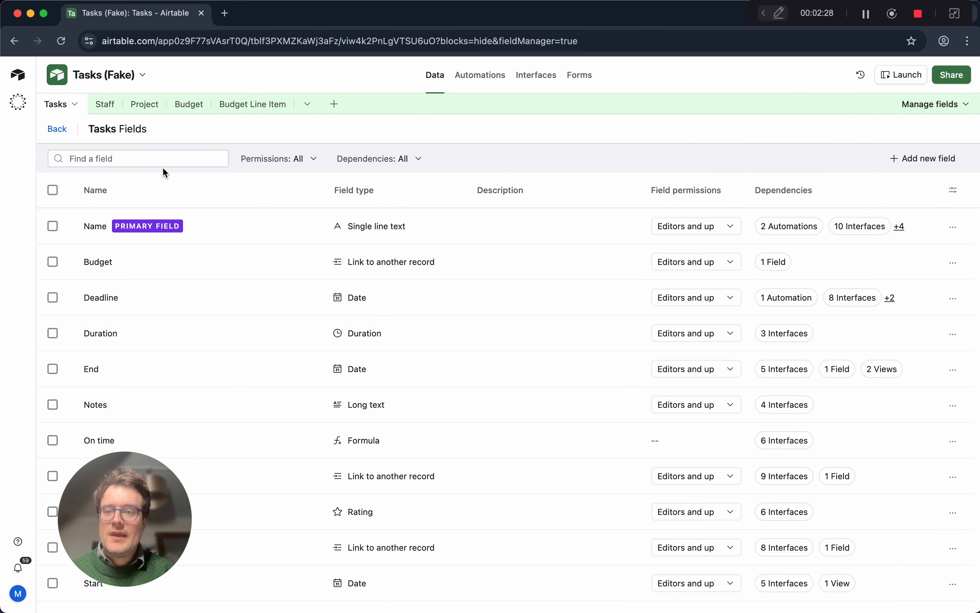
text(Em)
key(BackSpace)
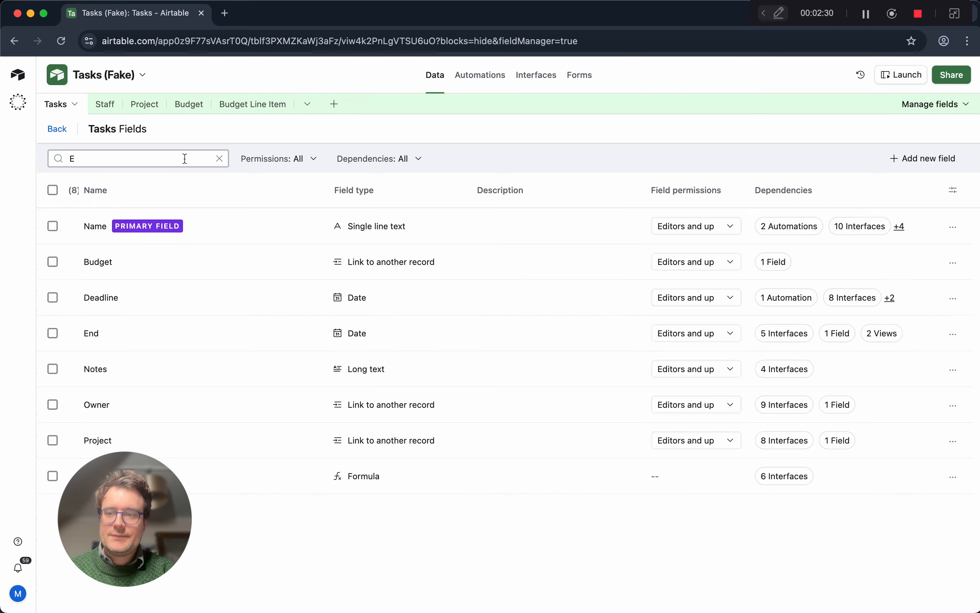
text(nd)
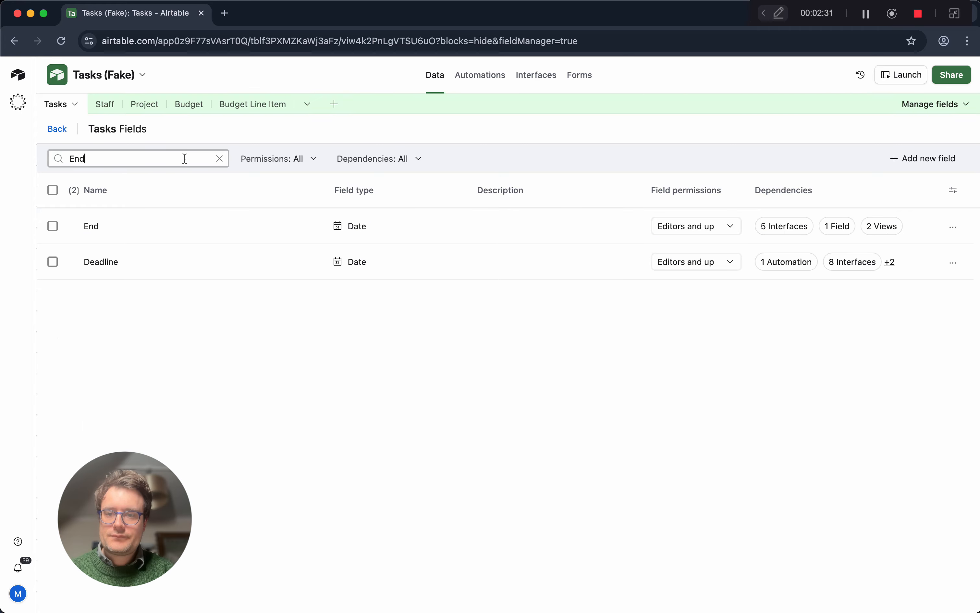
Review the configuration of the End date field, save it as is, and return to the grid view.
click(390, 226)
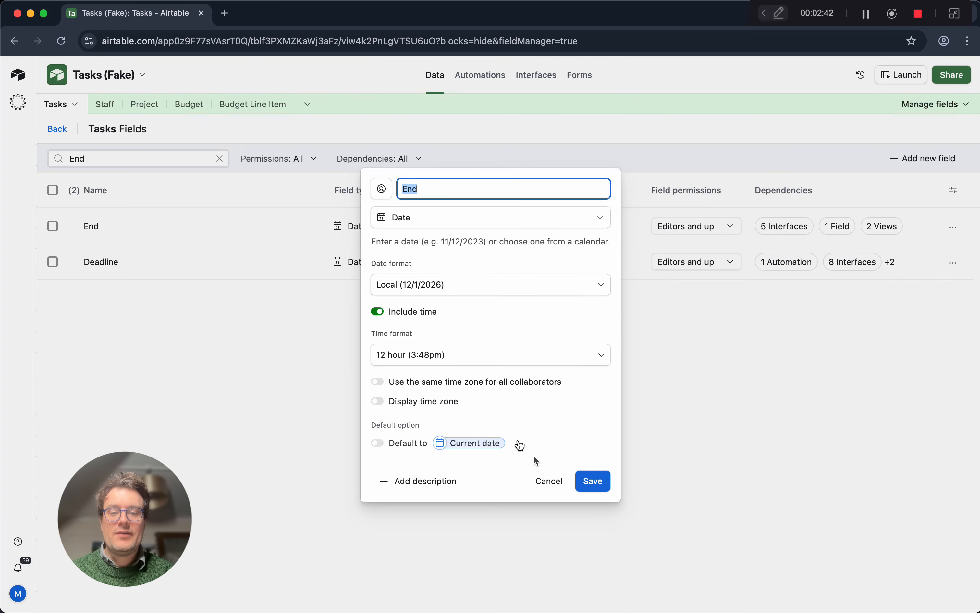
click(603, 486)
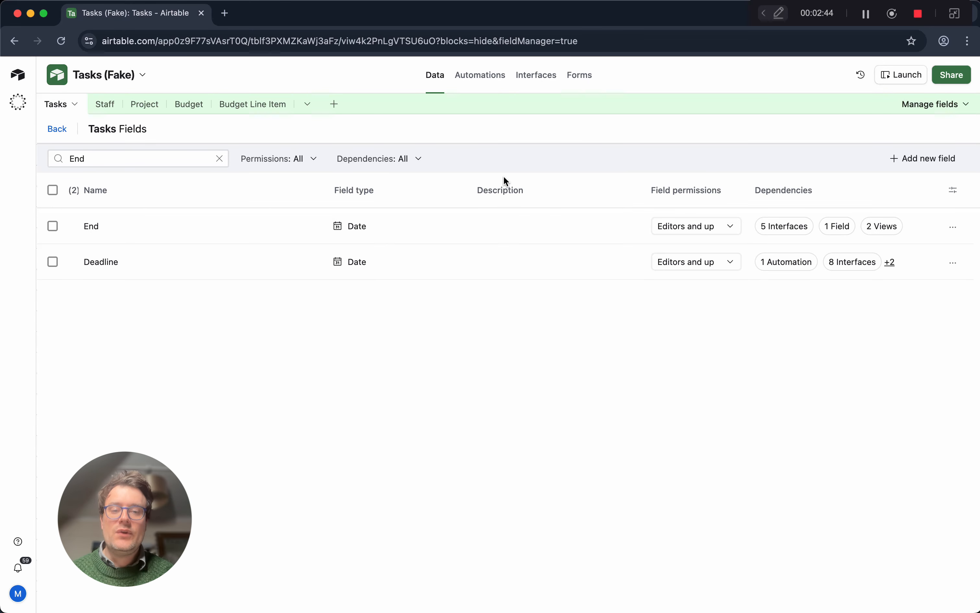
click(64, 131)
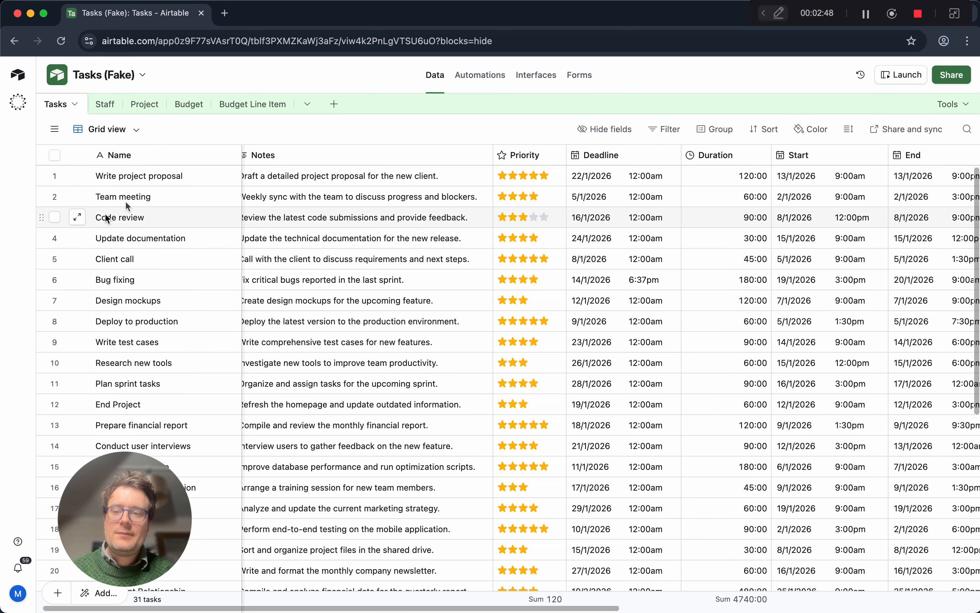
Switch to the Search view of the Tasks table and hide all of its fields.
click(54, 133)
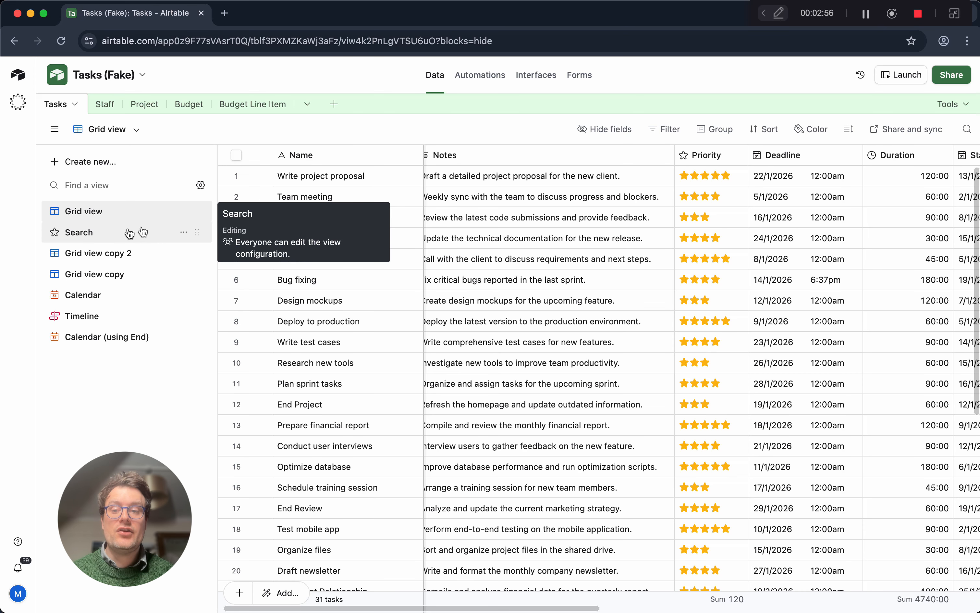
click(109, 236)
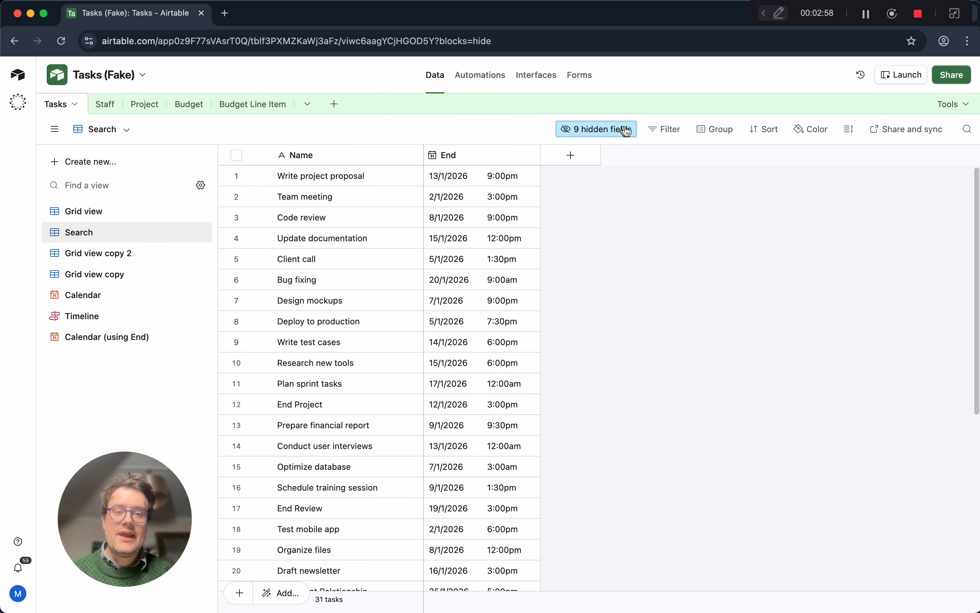
click(626, 130)
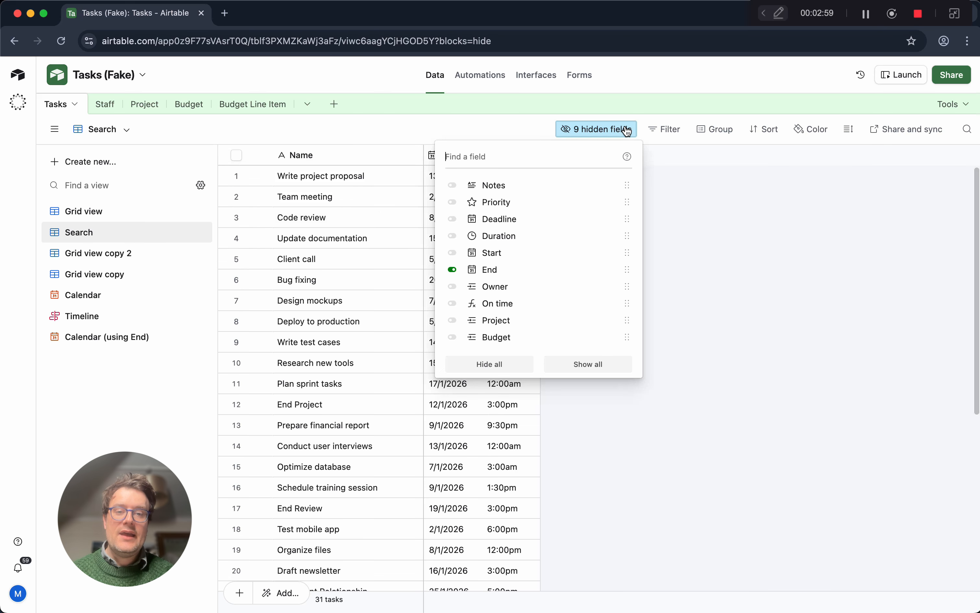
click(478, 367)
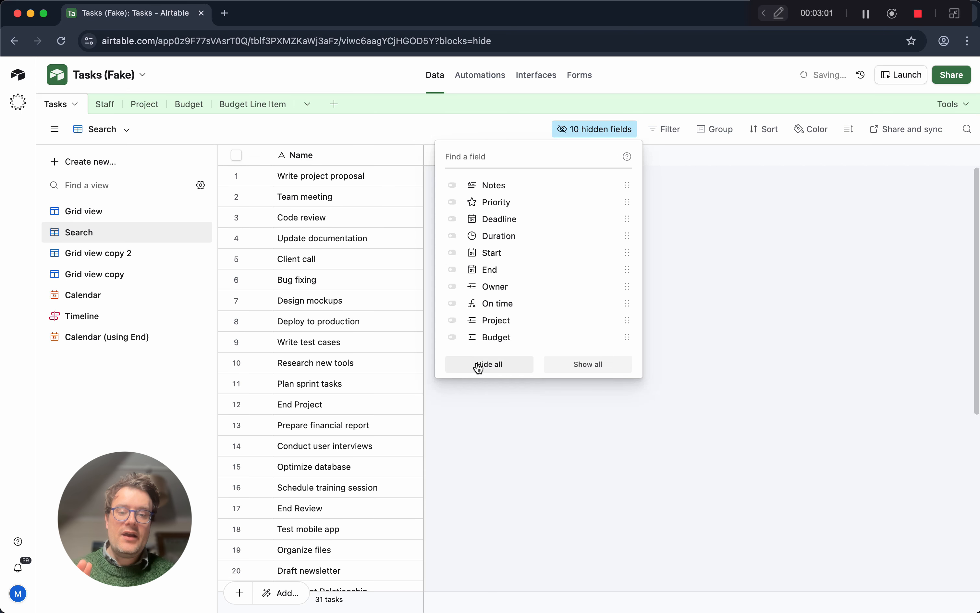
Find the Owner field among the hidden fields and show it in the Search view.
click(495, 155)
text(Owner)
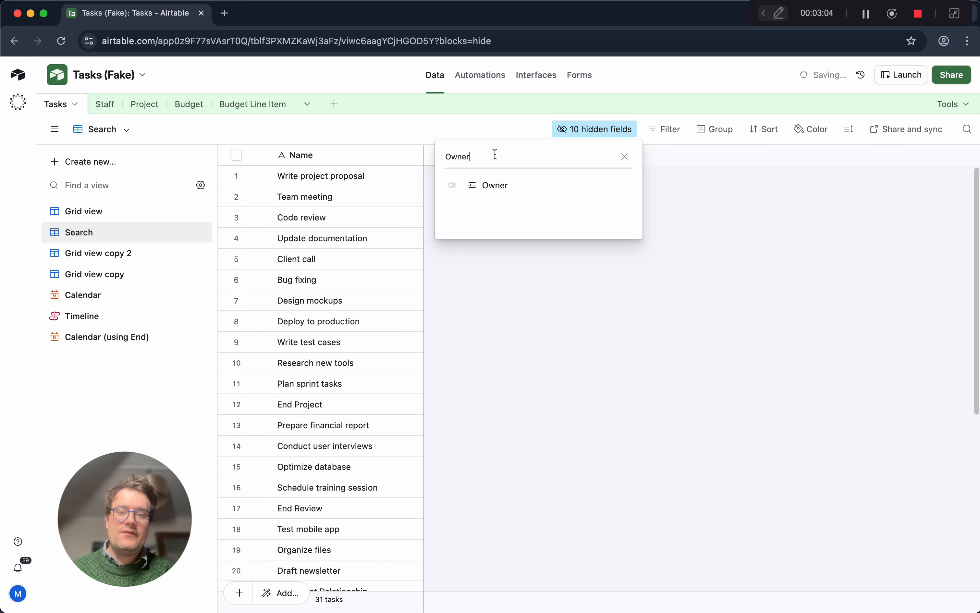
click(506, 186)
click(670, 305)
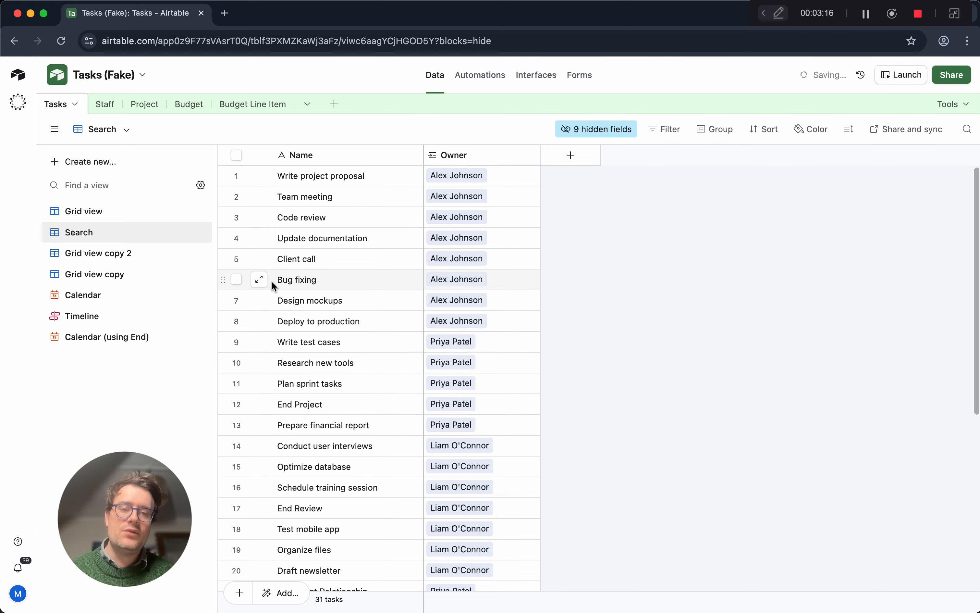
Switch to Grid view of the Tasks table and look through its columns from Notes to Budget.
click(133, 215)
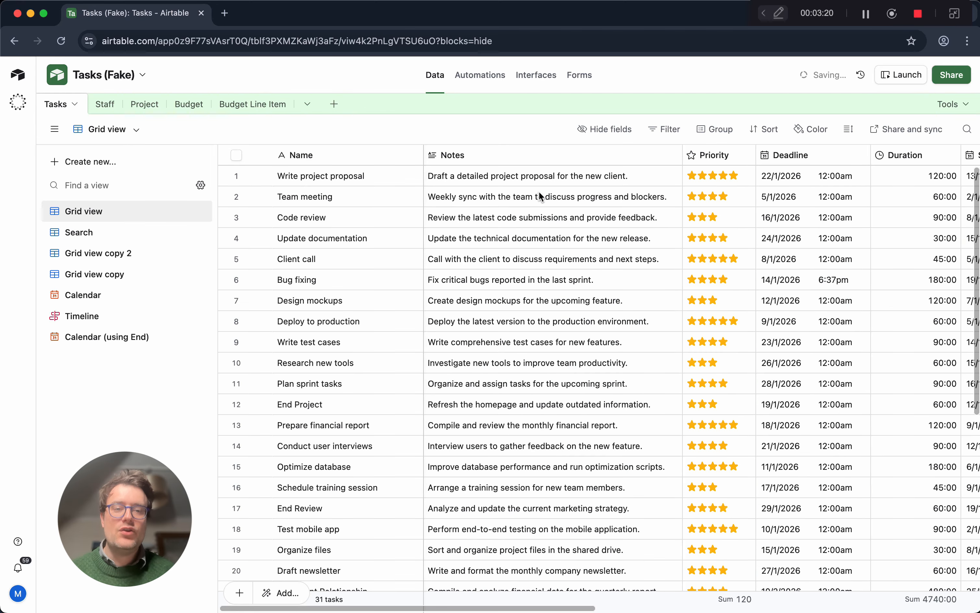
scroll(539, 192, right, 10)
scroll(539, 191, left, 4)
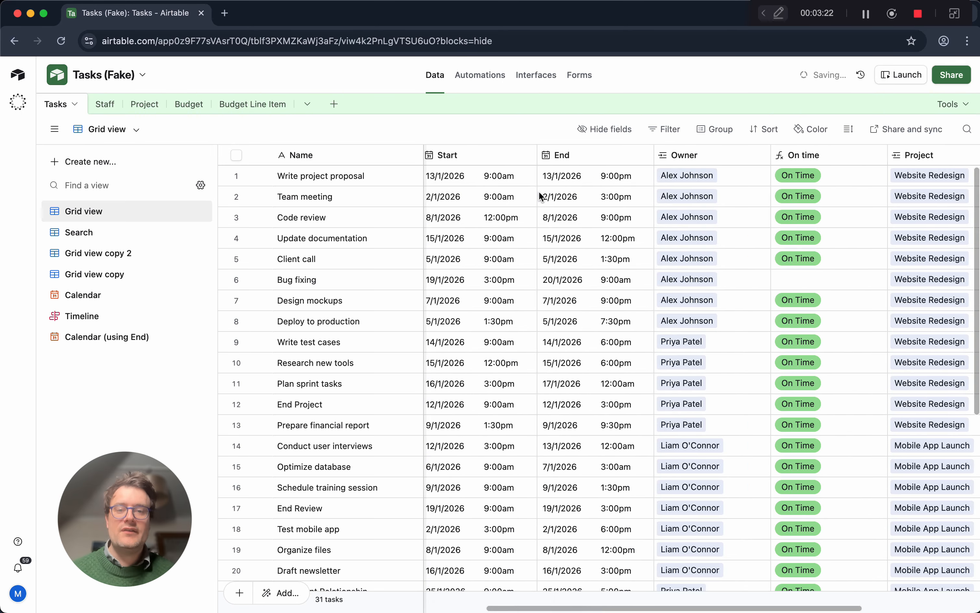
scroll(539, 194, right, 5)
scroll(539, 195, down, 1)
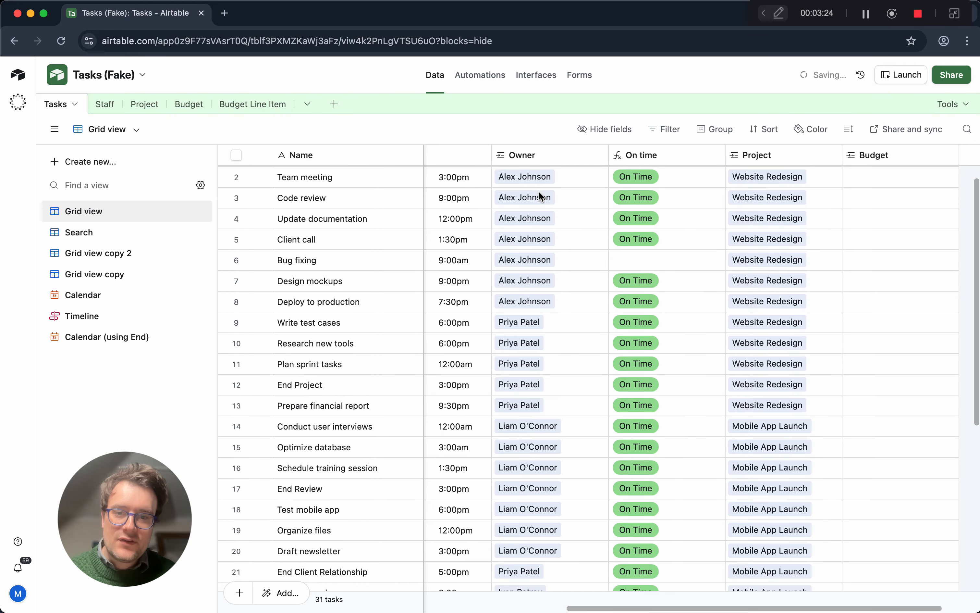
scroll(539, 194, up, 1)
scroll(539, 195, left, 2)
scroll(539, 191, right, 1)
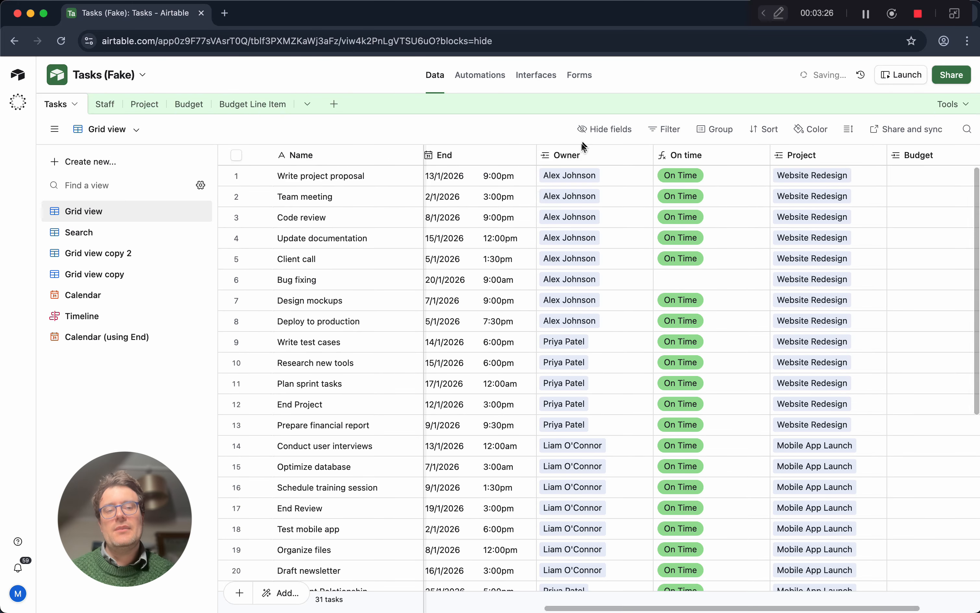
scroll(570, 294, left, 10)
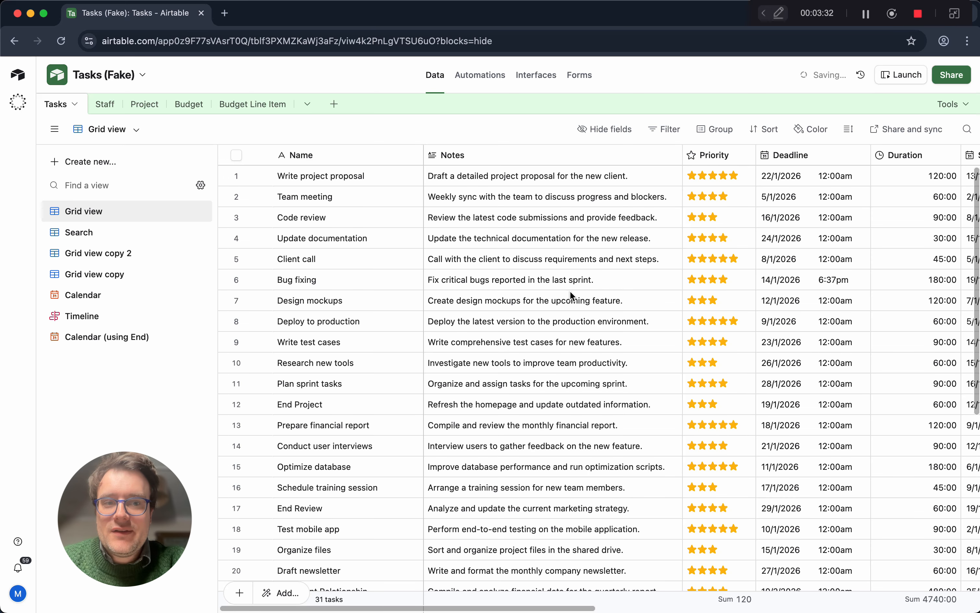
scroll(570, 291, right, 10)
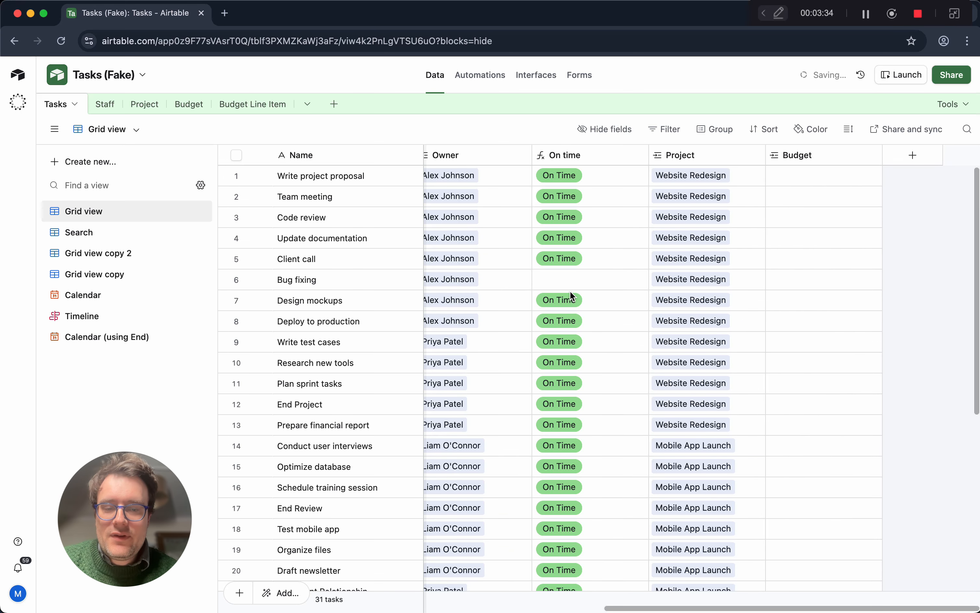
scroll(570, 291, left, 10)
scroll(570, 292, right, 10)
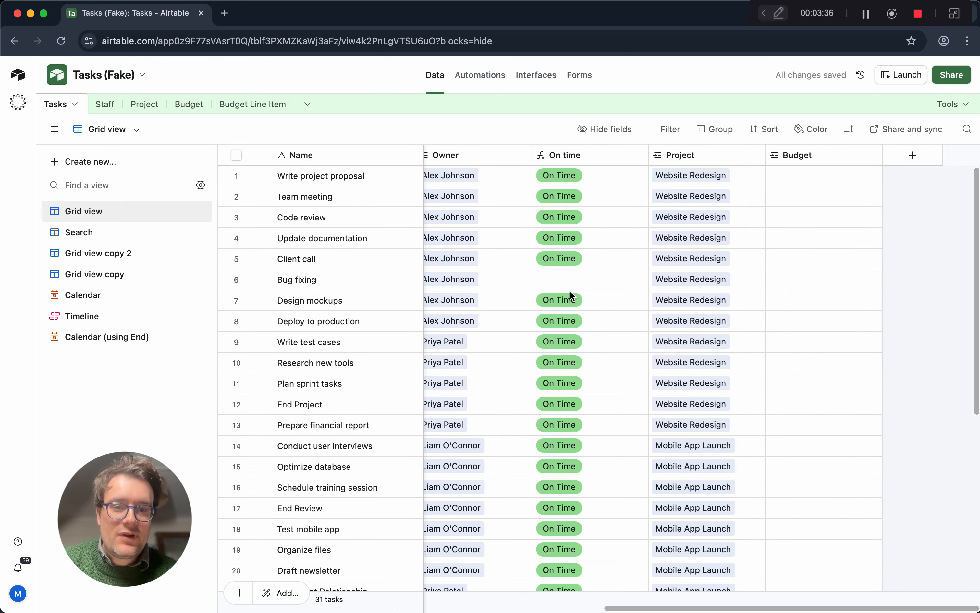
scroll(571, 296, left, 10)
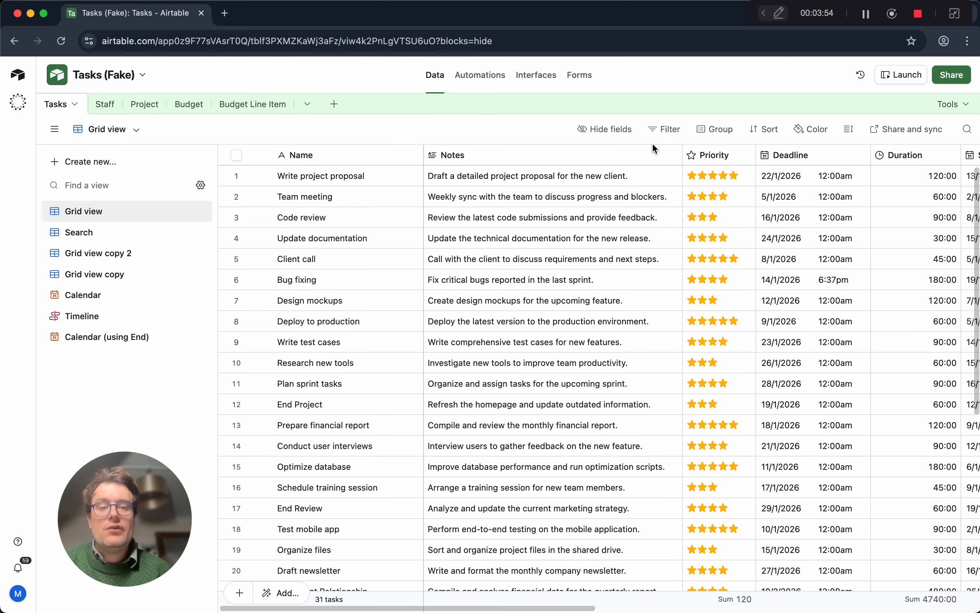
Copy the field URL of the Deadline field in Grid view.
scroll(681, 240, right, 10)
scroll(681, 240, right, 5)
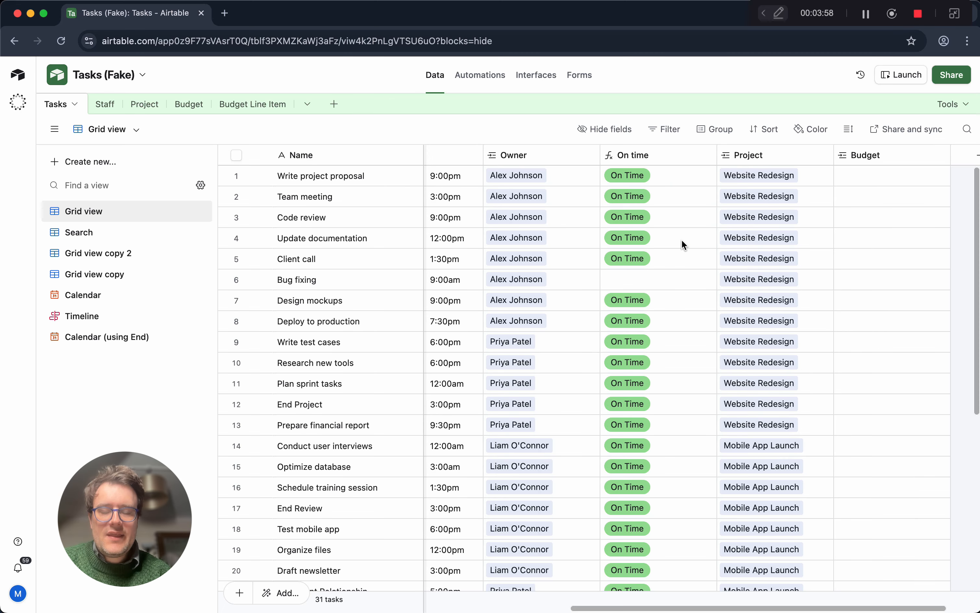
scroll(682, 239, left, 10)
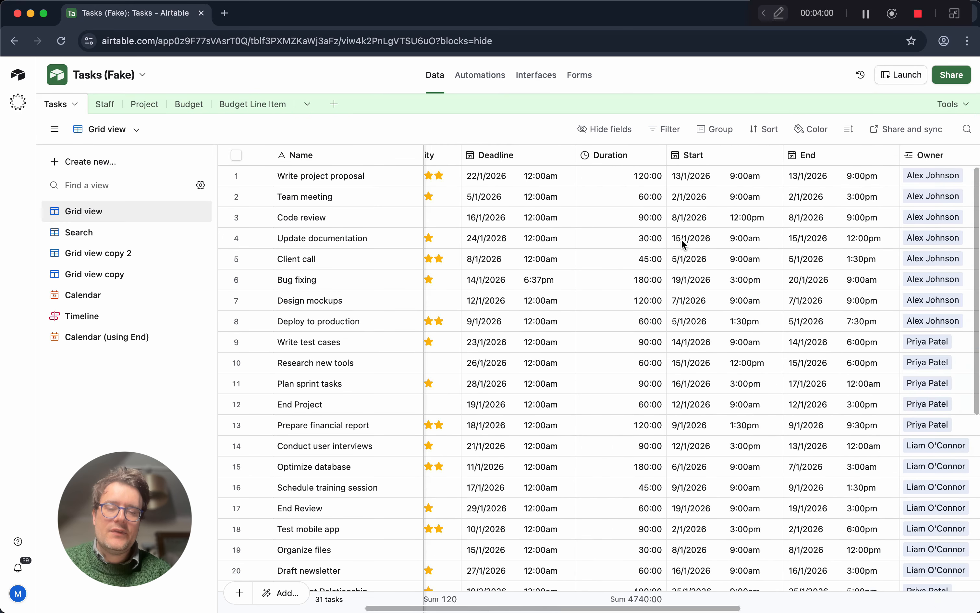
scroll(682, 239, left, 3)
scroll(682, 240, right, 10)
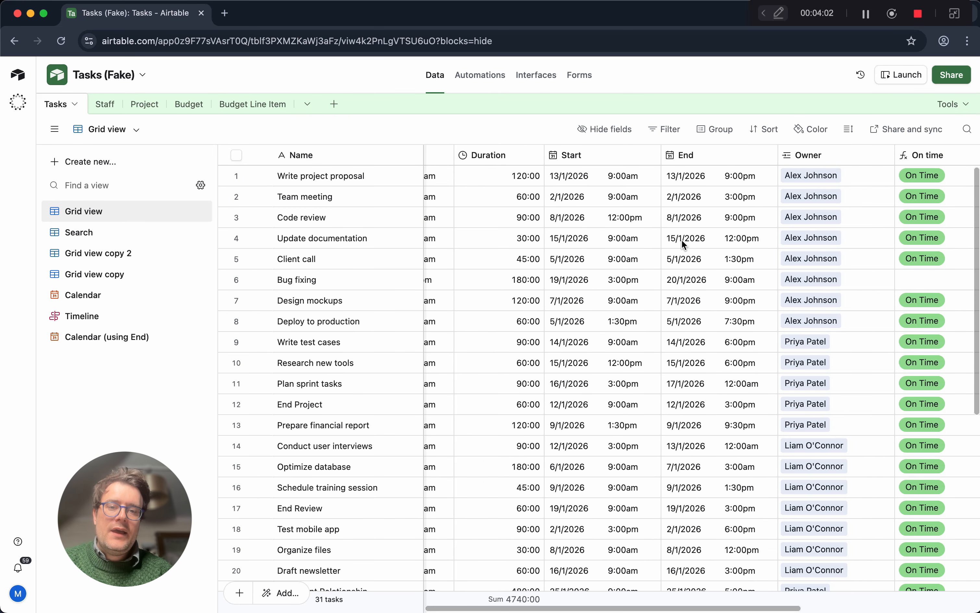
scroll(681, 240, left, 8)
scroll(682, 240, right, 5)
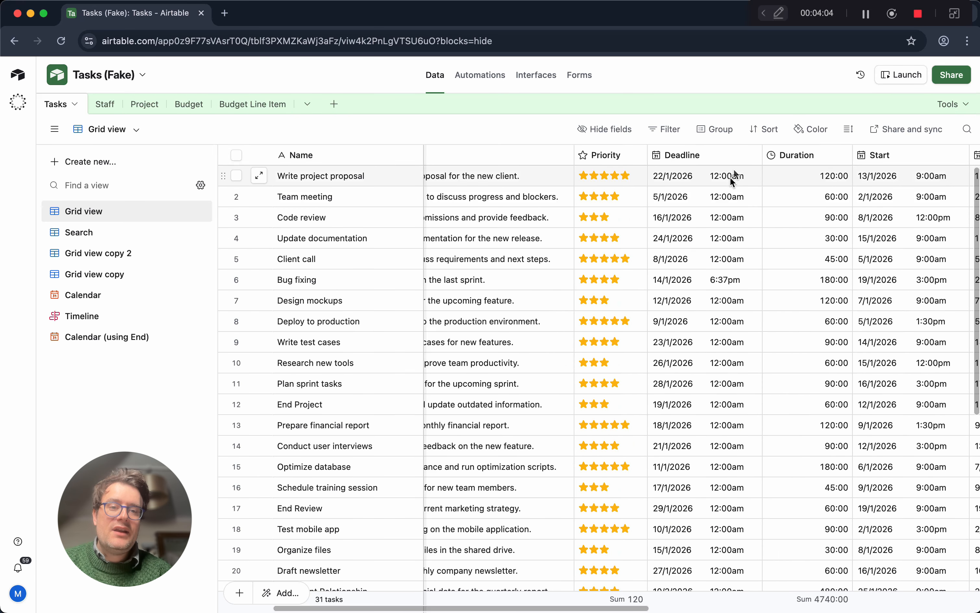
click(750, 158)
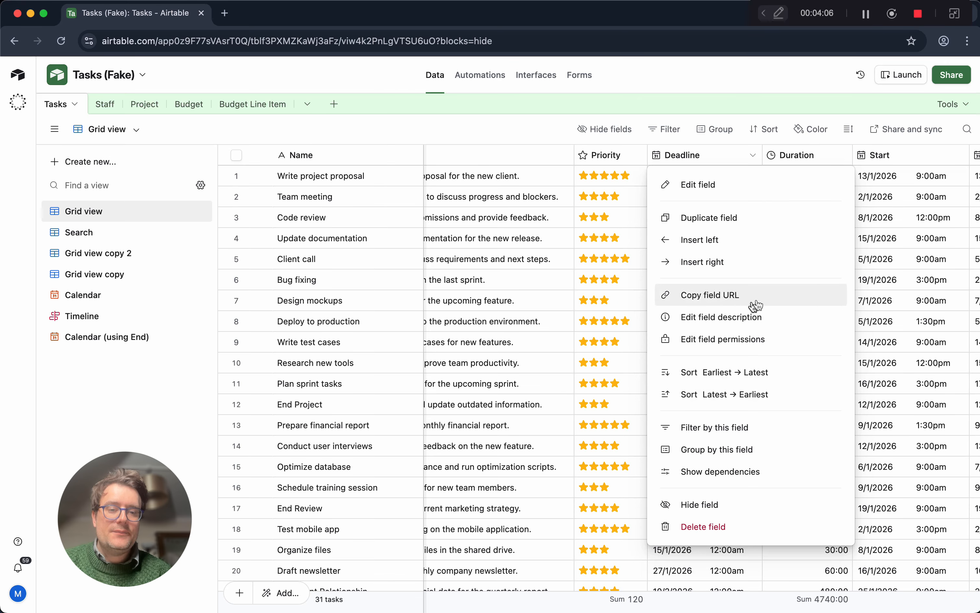
click(721, 299)
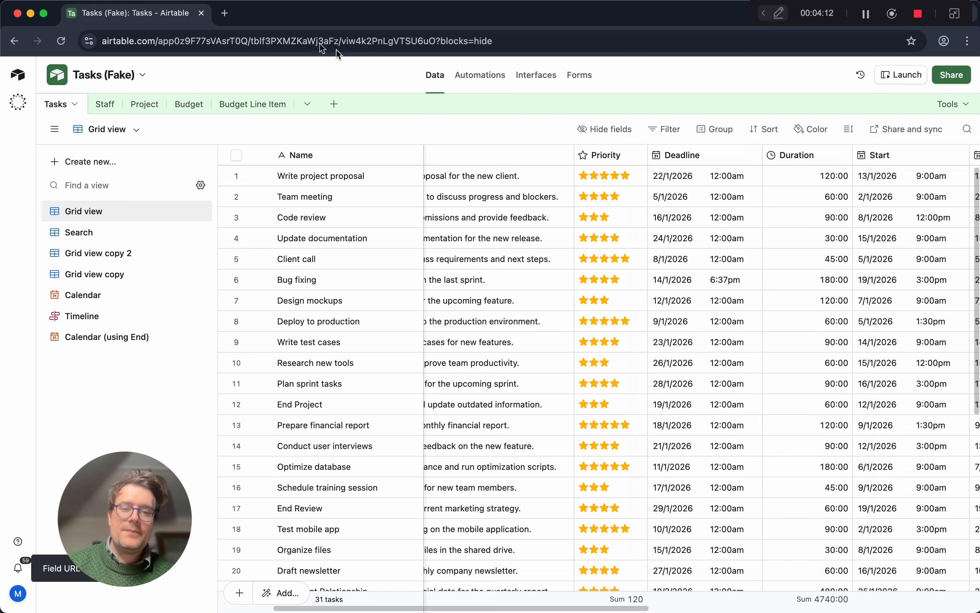
Open the copied Deadline field URL in a new browser tab.
click(225, 15)
key(super+v)
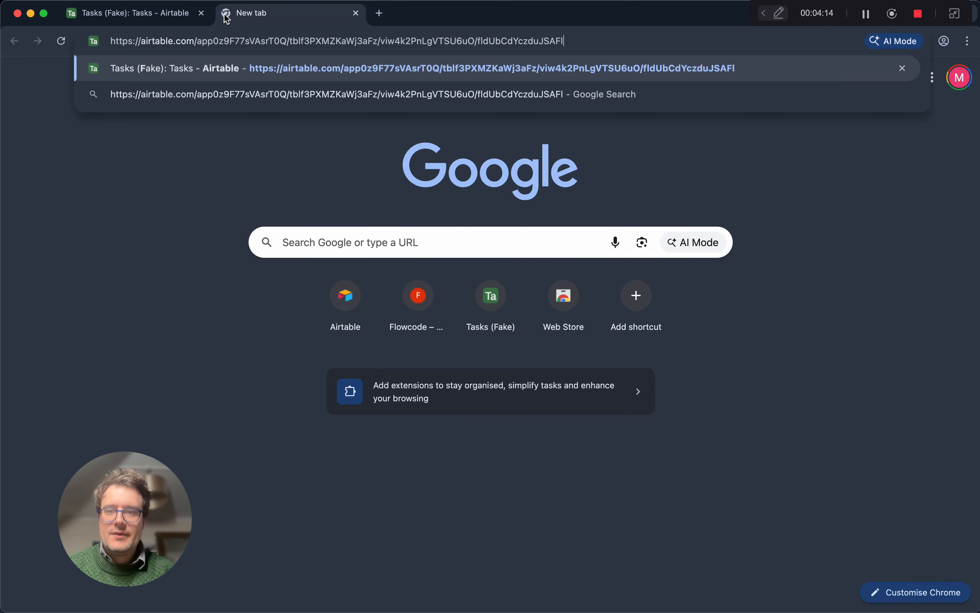
key(Return)
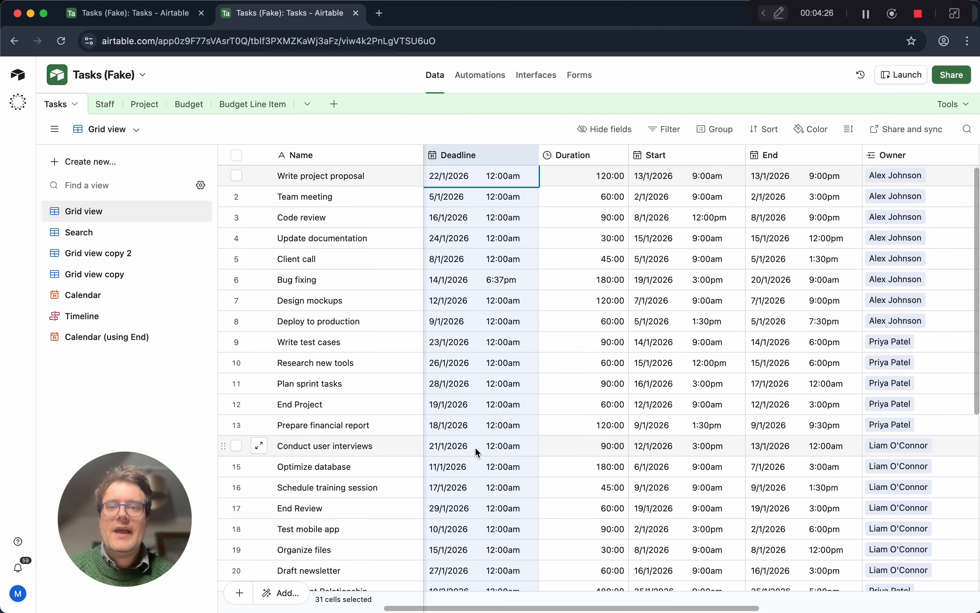
Paste the copied field URL into the address bar again, examine its field ID part, and reload it.
click(459, 46)
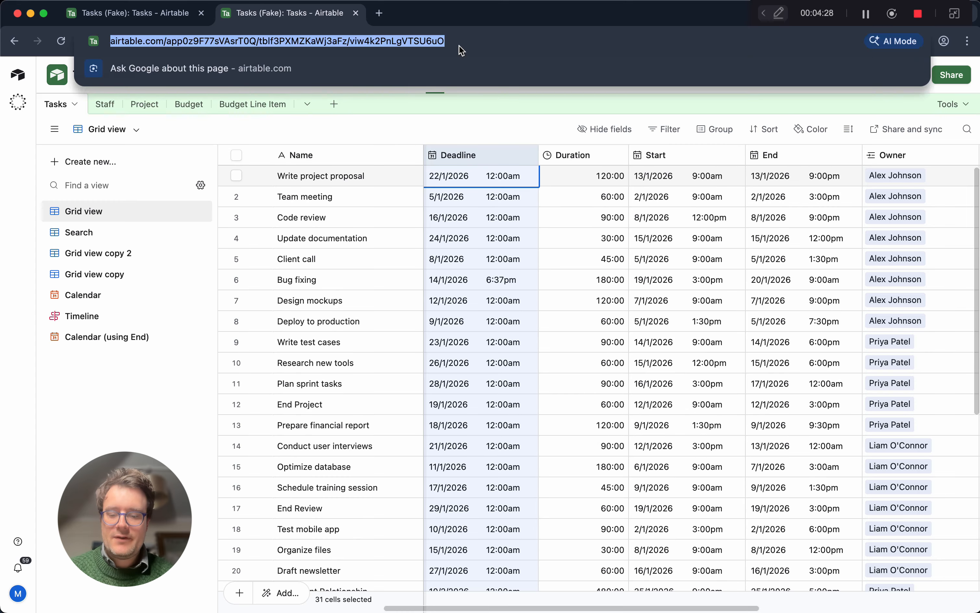
key(super+v)
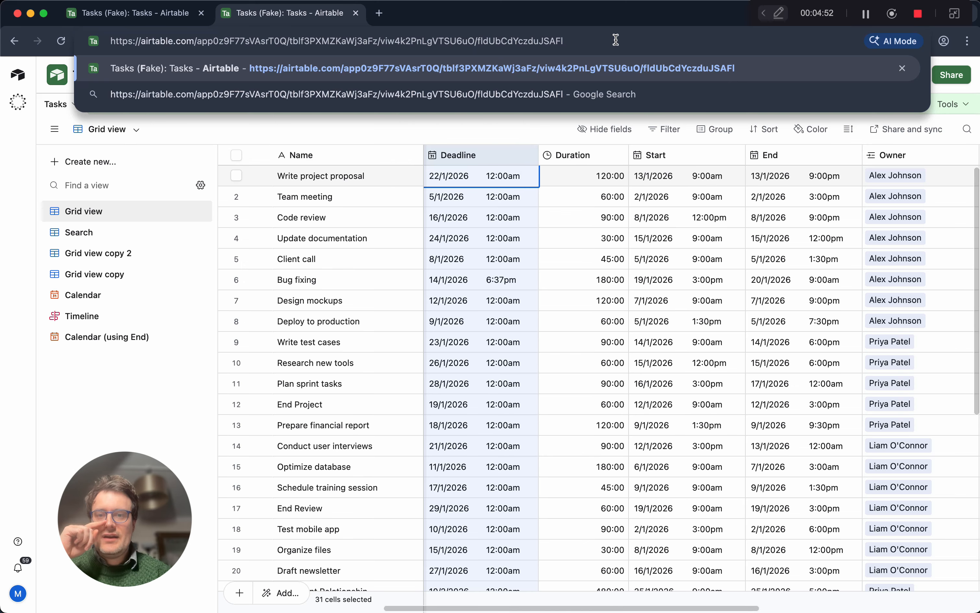
key(Return)
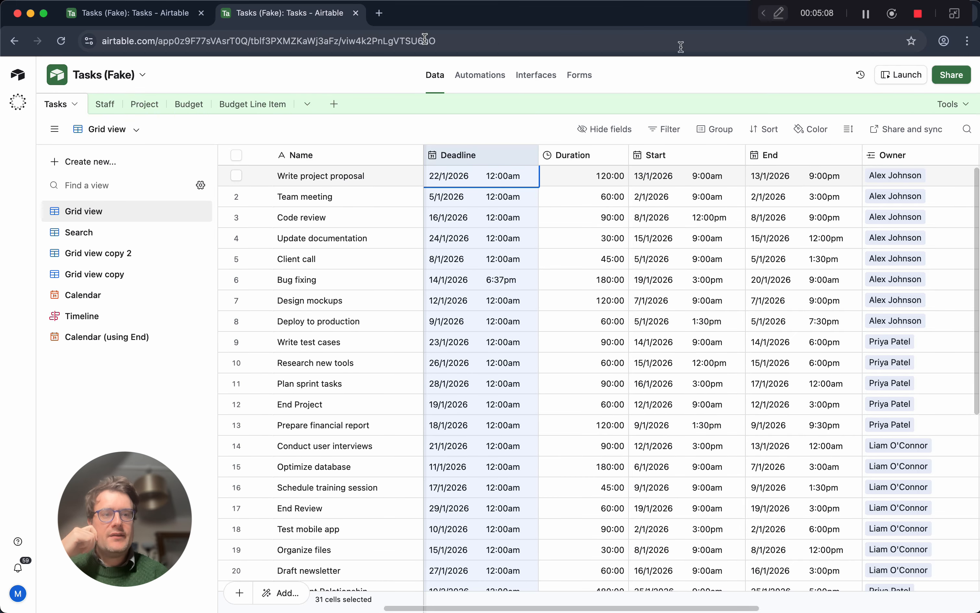
Run the Find Field extension with the search term Start and go to the Start field of the Tasks table.
click(944, 102)
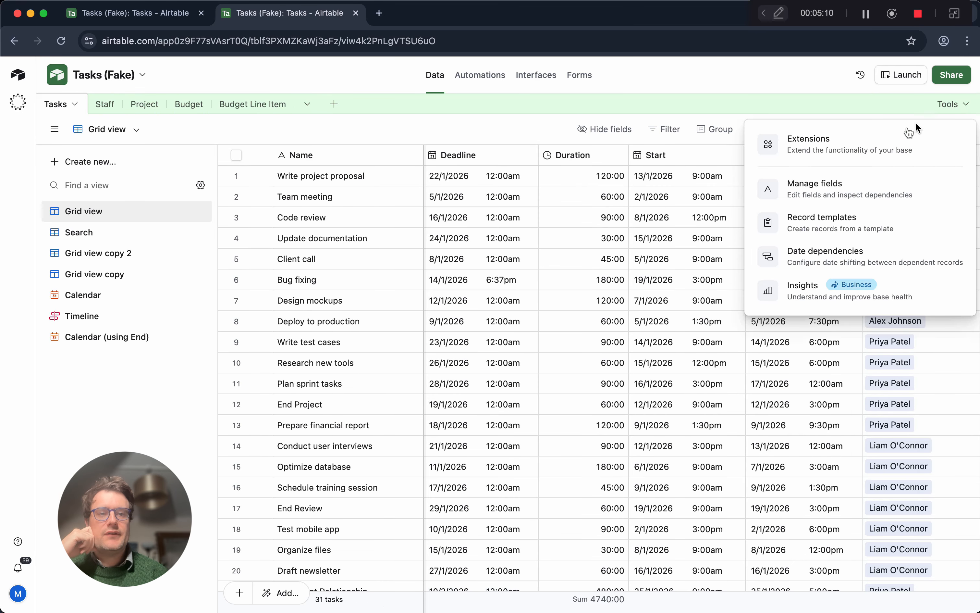
click(907, 132)
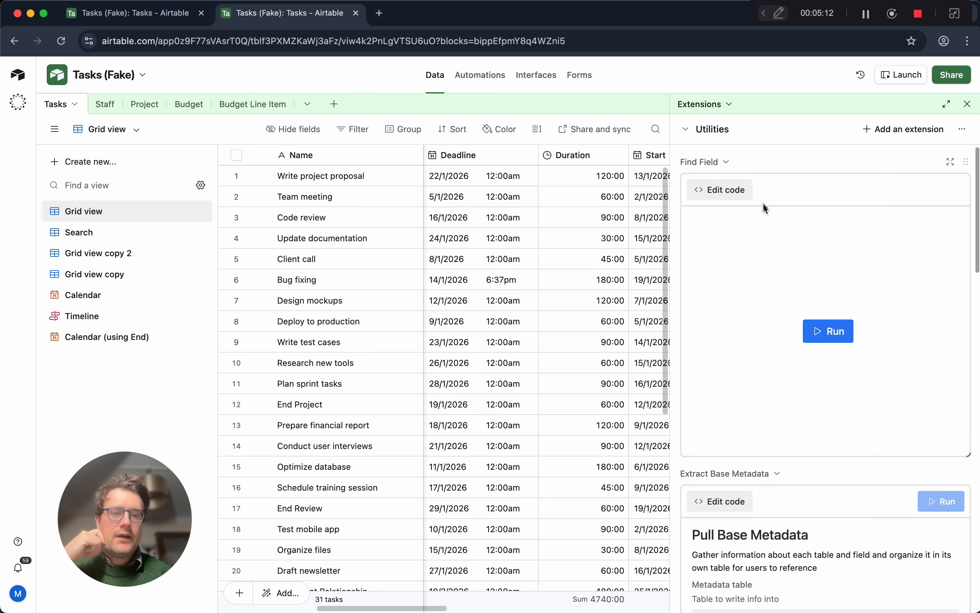
click(822, 328)
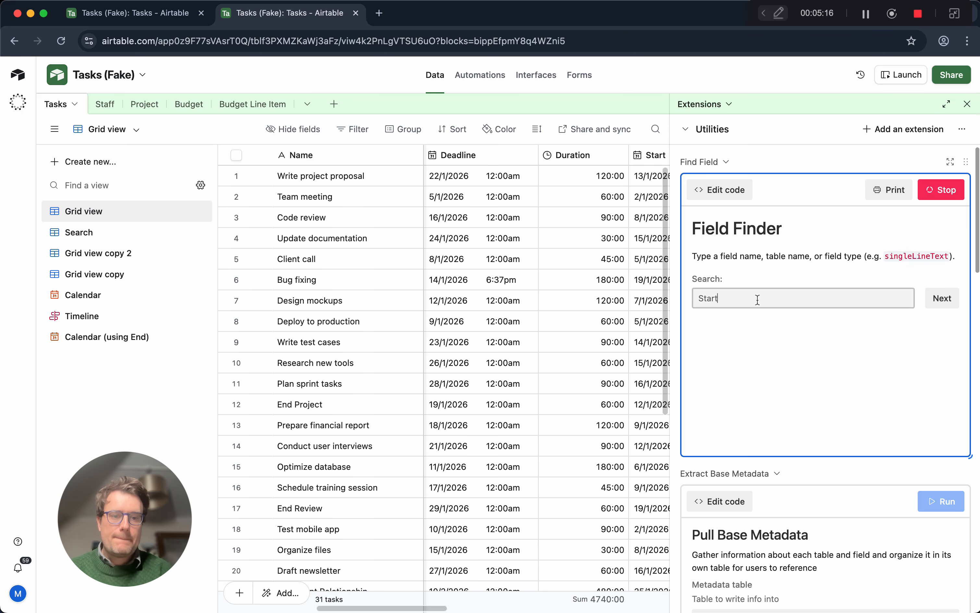
text(Start)
key(Return)
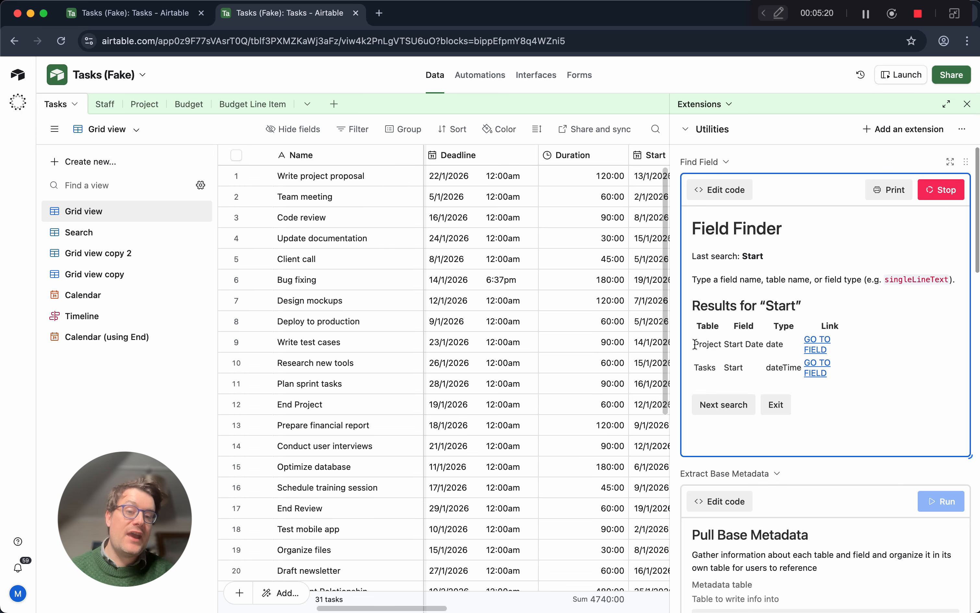
click(818, 375)
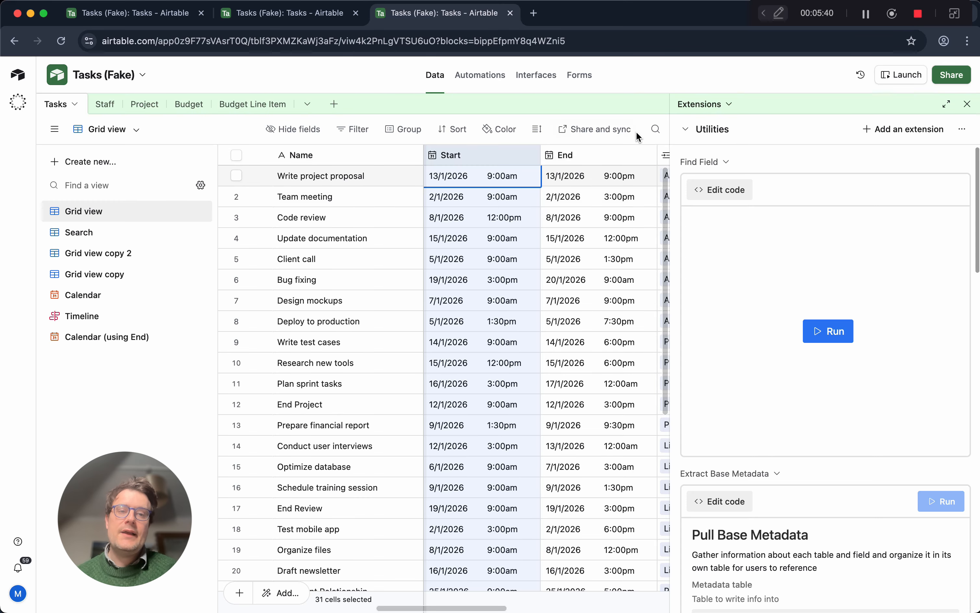
Review the code of the Find Field script and close its editor.
click(720, 190)
scroll(382, 310, down, 20)
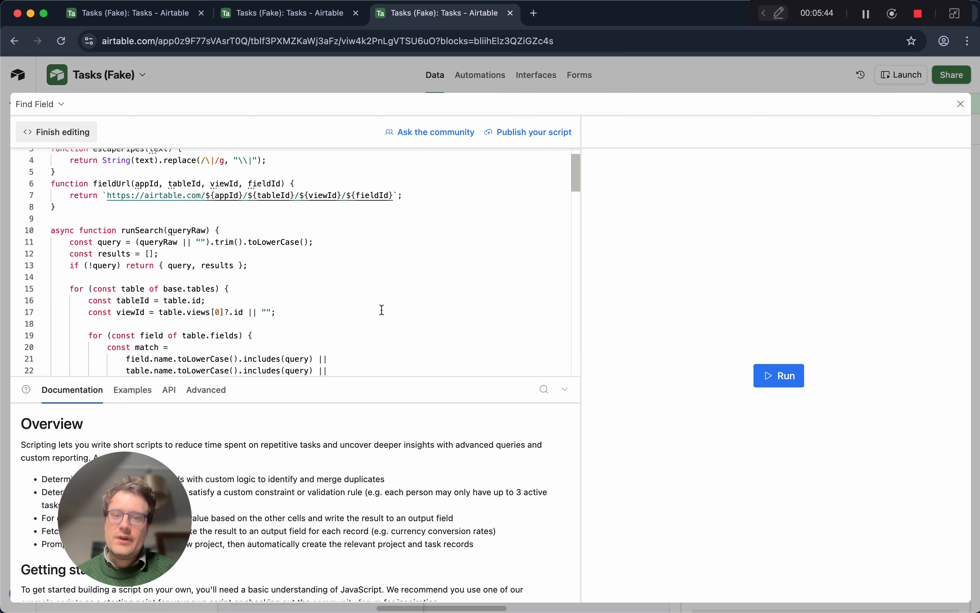
scroll(382, 310, up, 20)
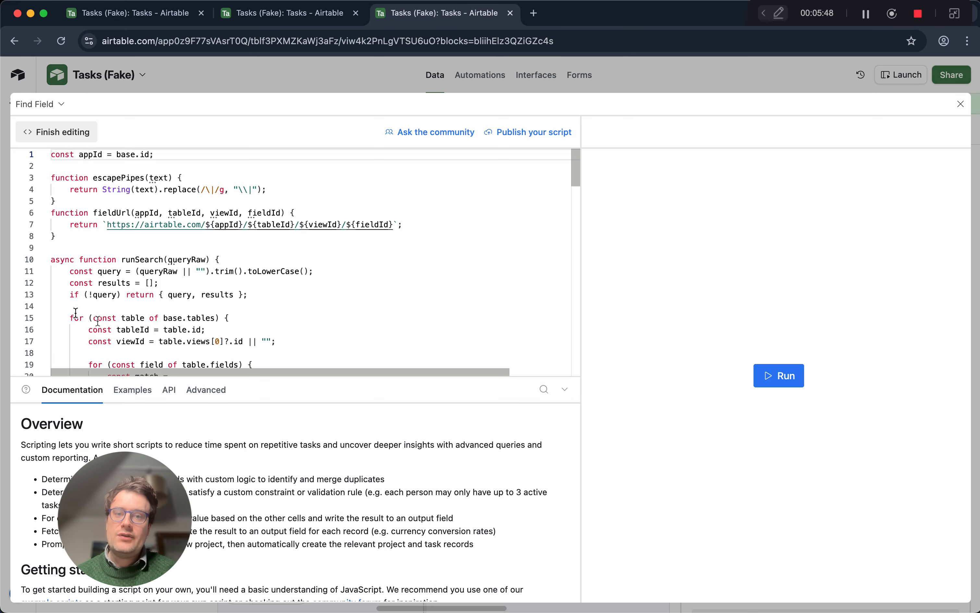
click(961, 104)
Open flowcodedigital.co.uk in a new browser tab and open the article "Stop wasting time looking for fields".
click(534, 13)
text(flowcodedigital.co.uk)
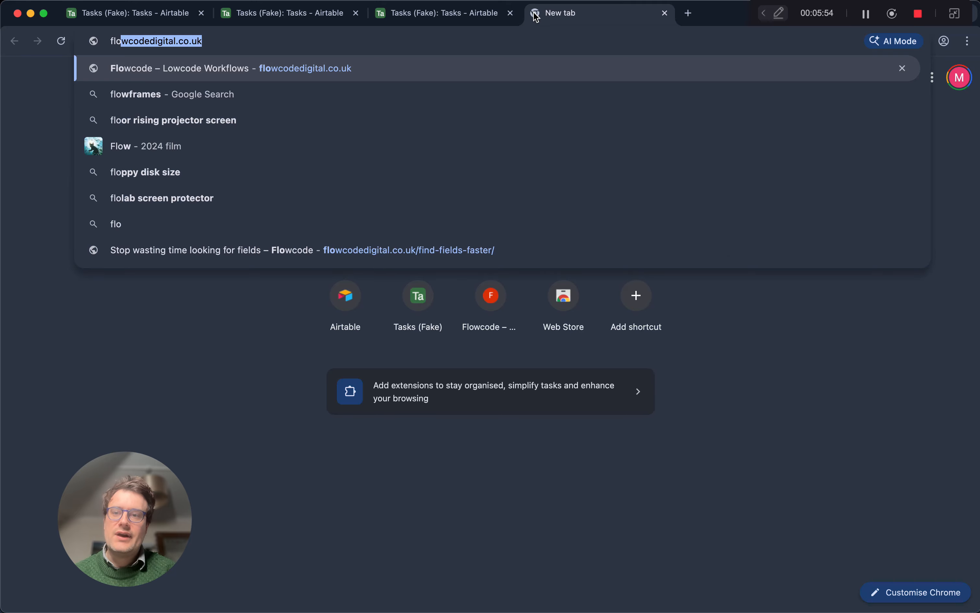
key(Return)
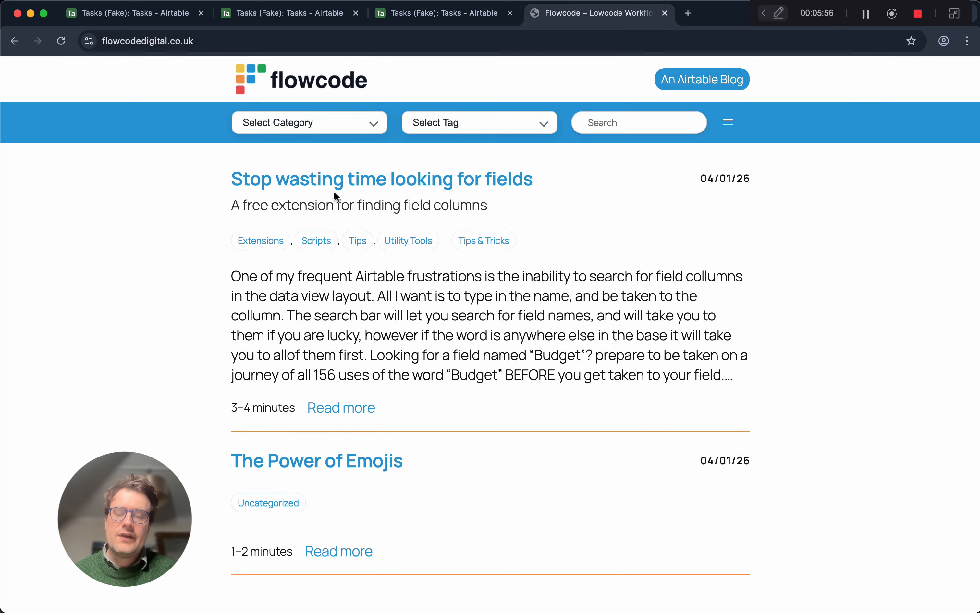
click(393, 184)
Look through the article's JavaScript code for the Field Finder script and return to the start of the code block.
scroll(507, 401, down, 10)
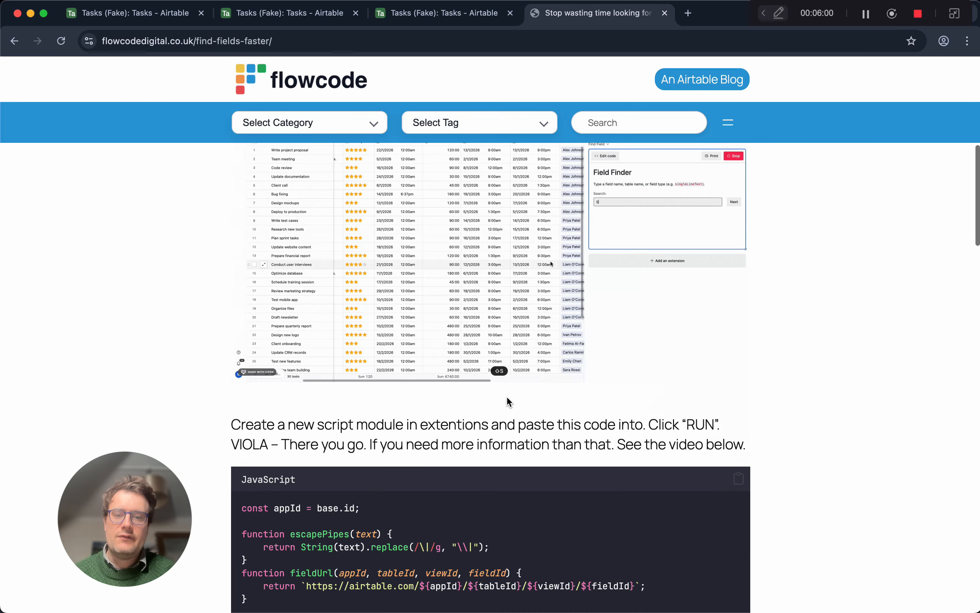
scroll(507, 399, down, 20)
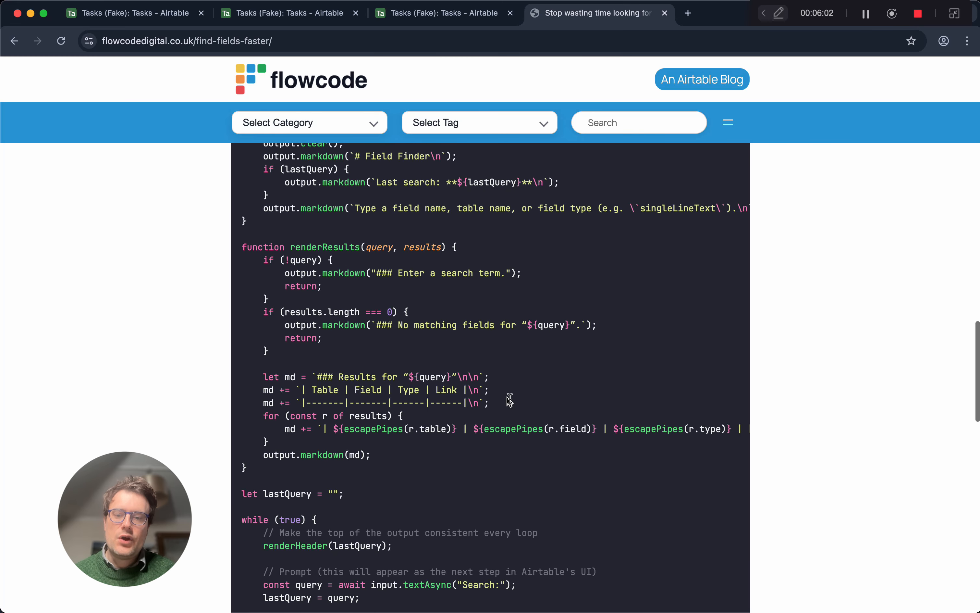
scroll(510, 400, down, 10)
scroll(507, 400, up, 20)
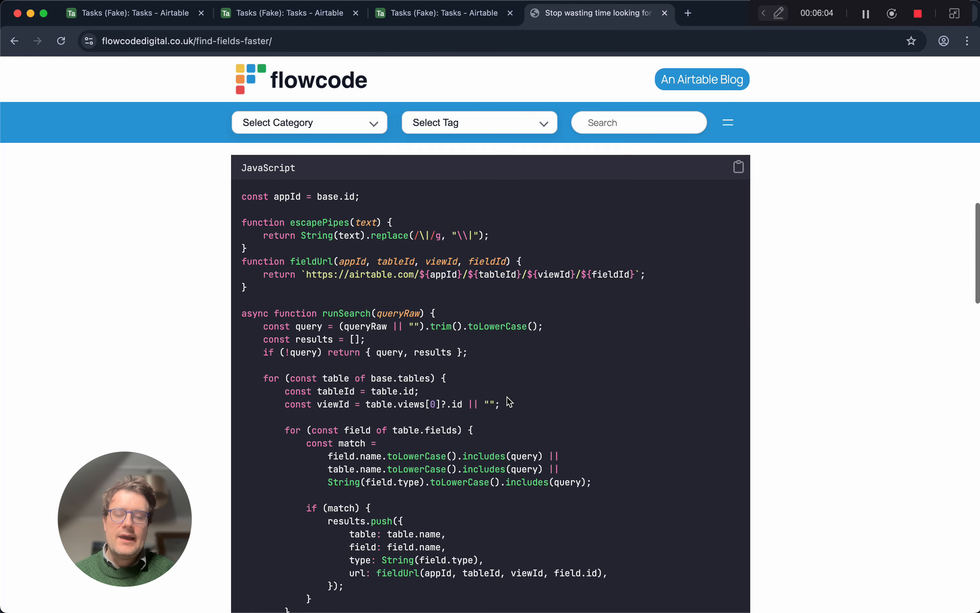
scroll(510, 402, up, 8)
scroll(507, 396, down, 5)
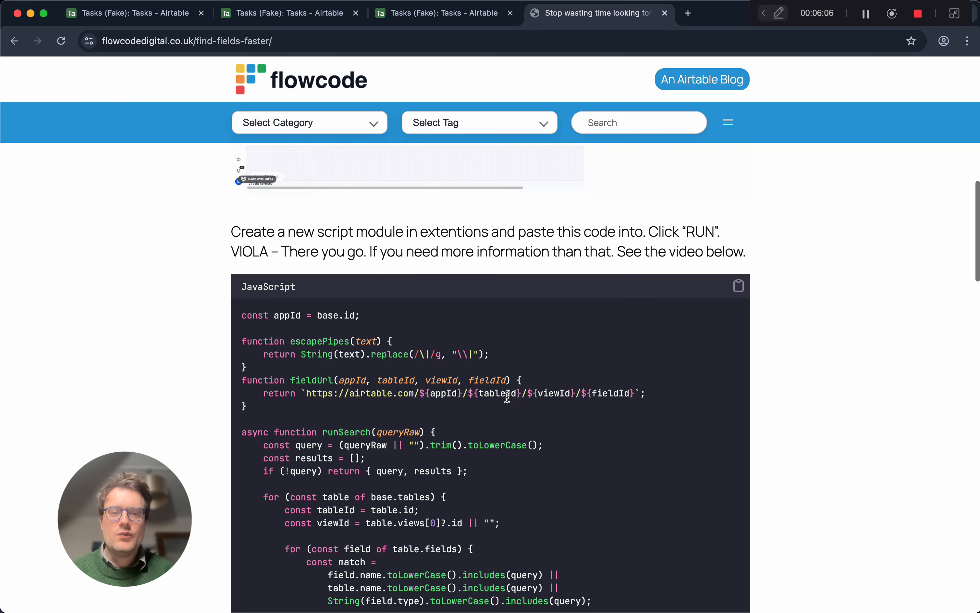
scroll(507, 398, down, 1)
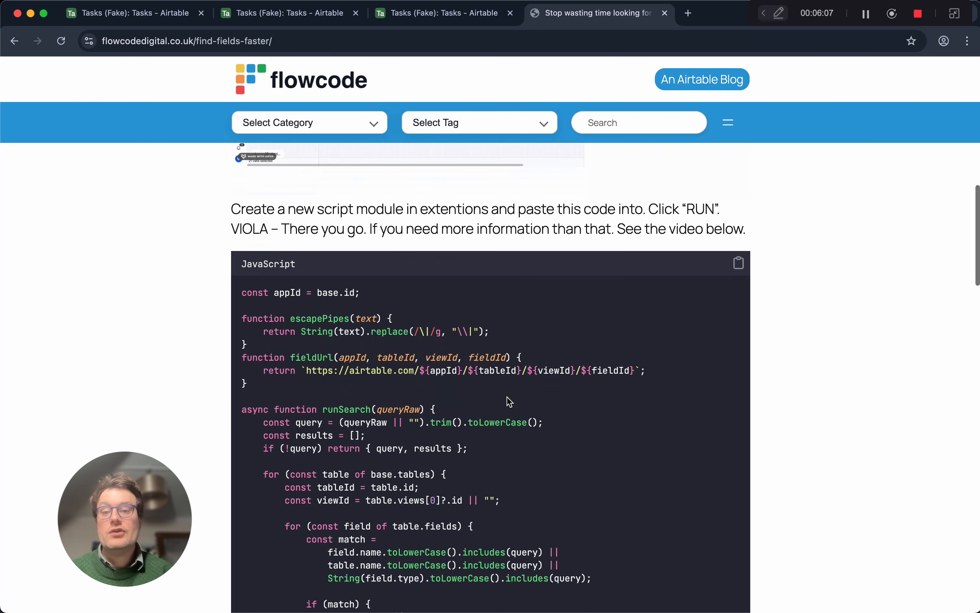
Copy the article's JavaScript code and switch to the Tasks (Fake) base in Airtable with its extensions open.
click(739, 264)
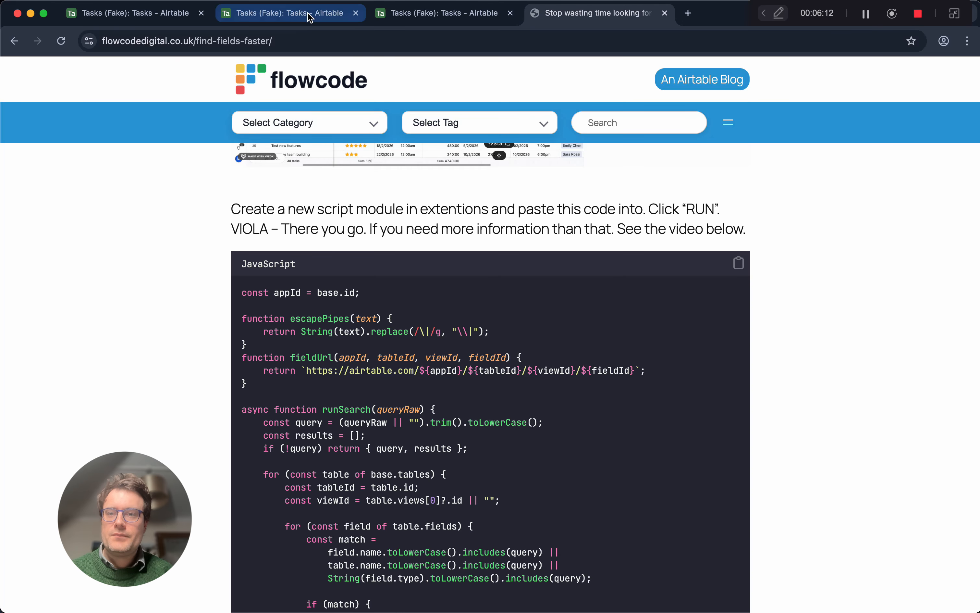
click(289, 13)
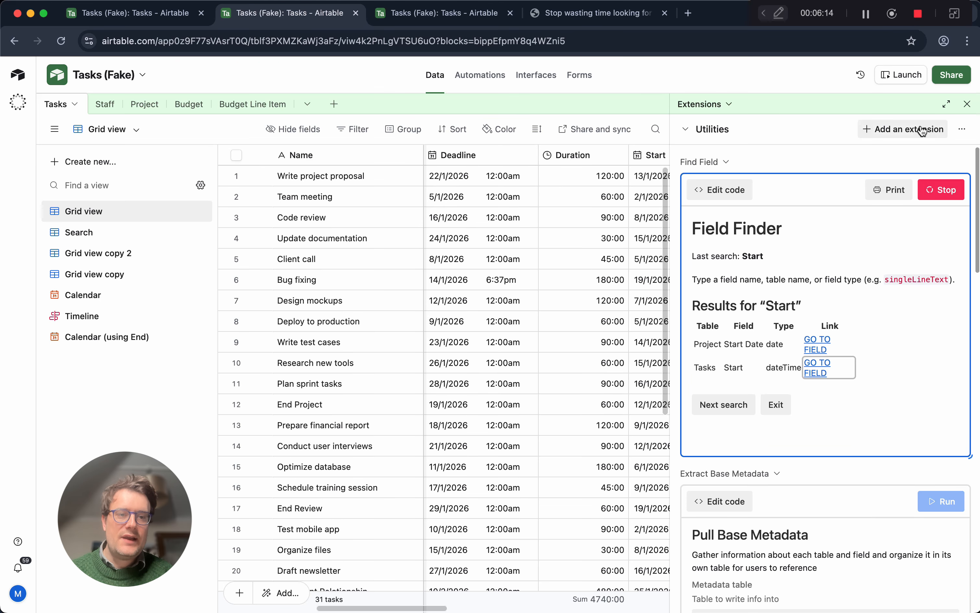
click(966, 104)
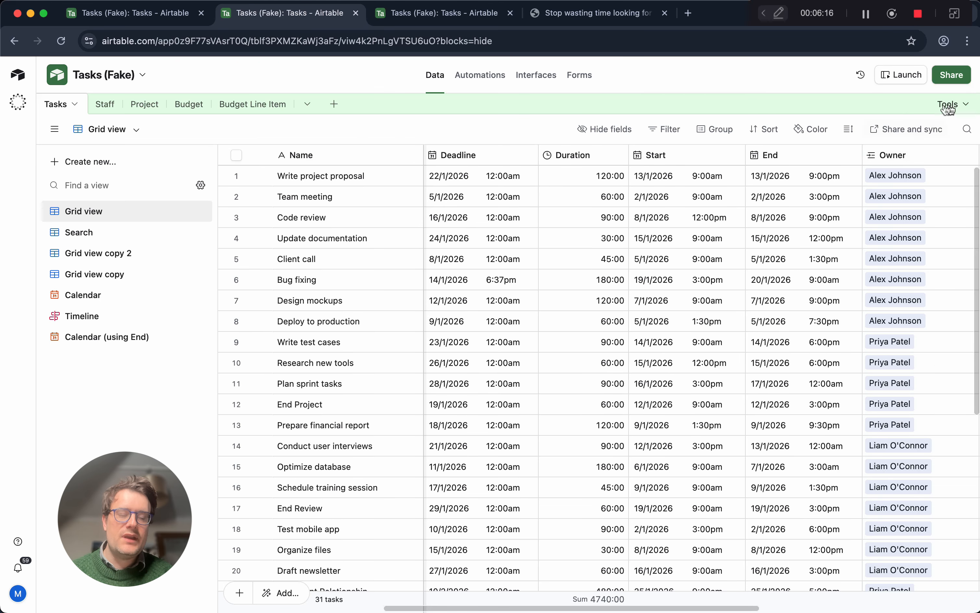
click(963, 103)
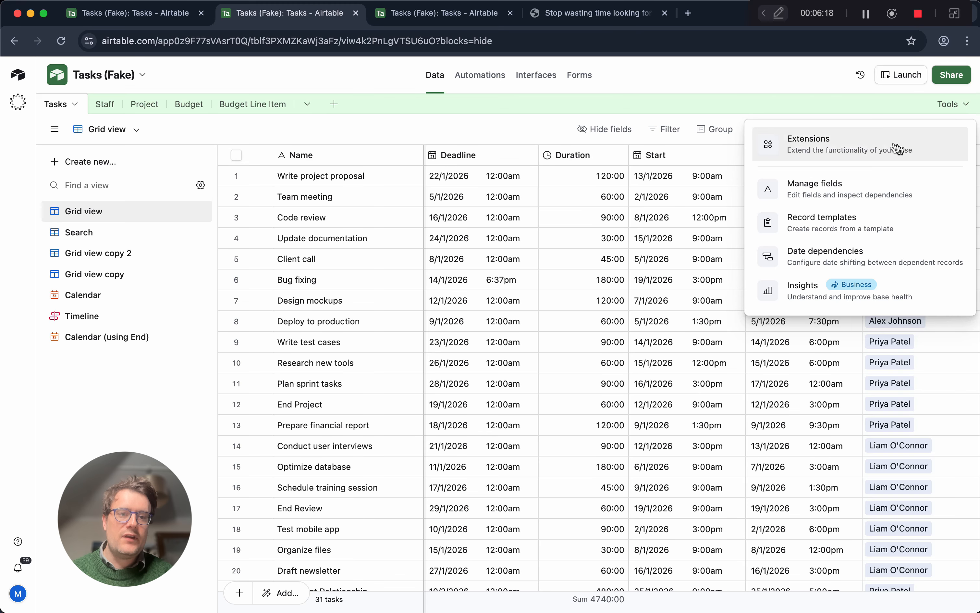
click(864, 161)
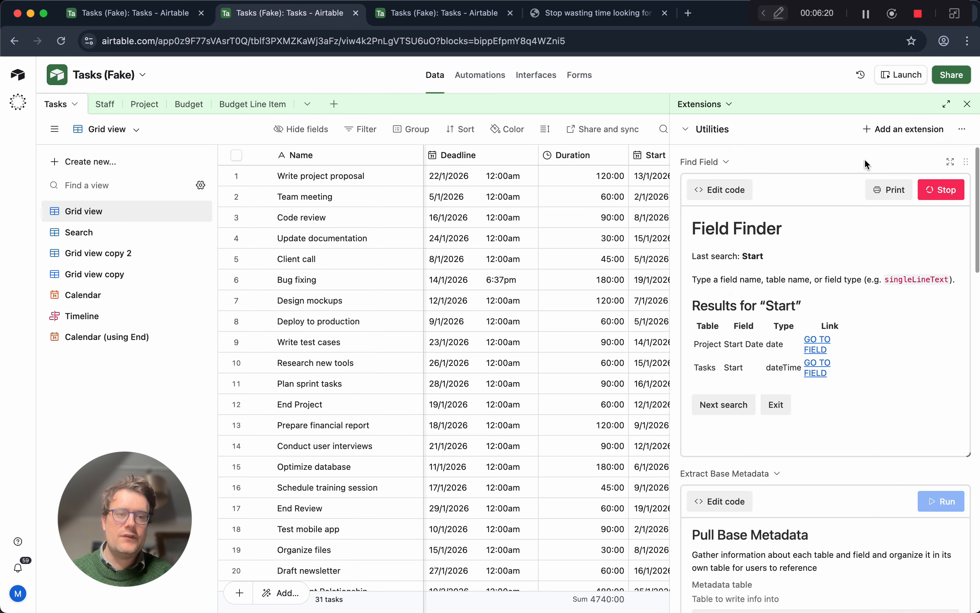
Search the extension marketplace for "script" and add the Scripting extension to the base.
click(906, 129)
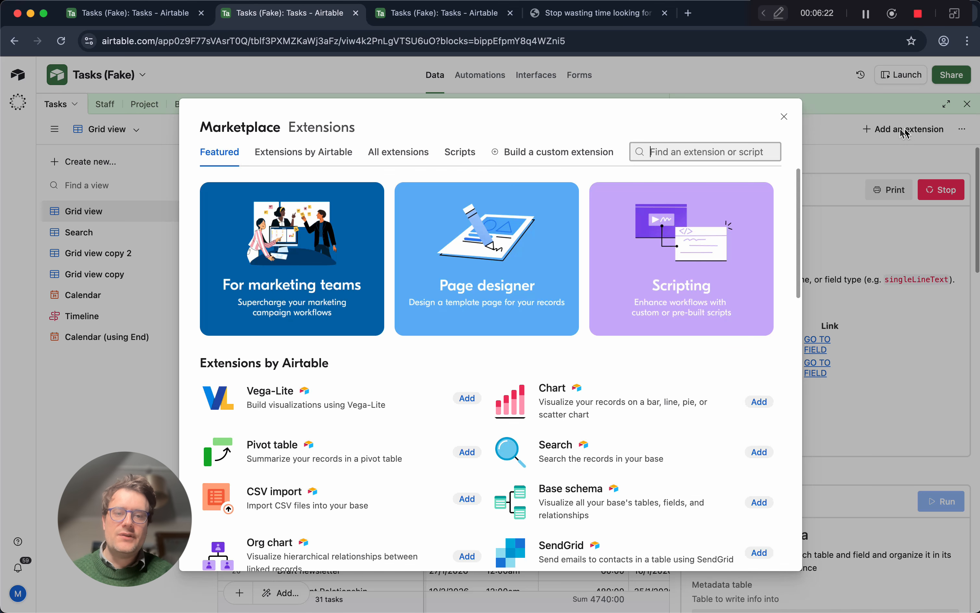
click(713, 150)
text(script)
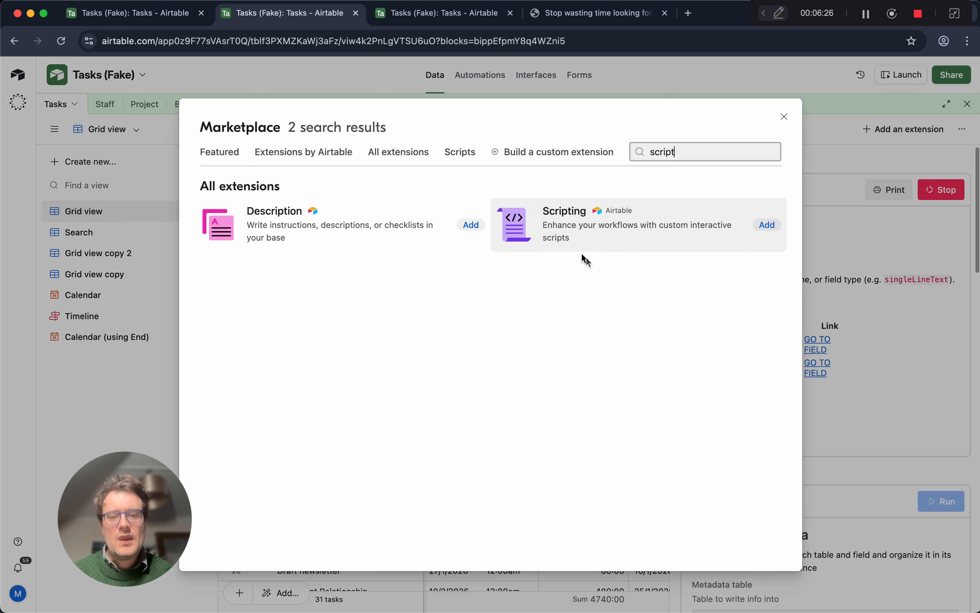
click(763, 225)
click(543, 378)
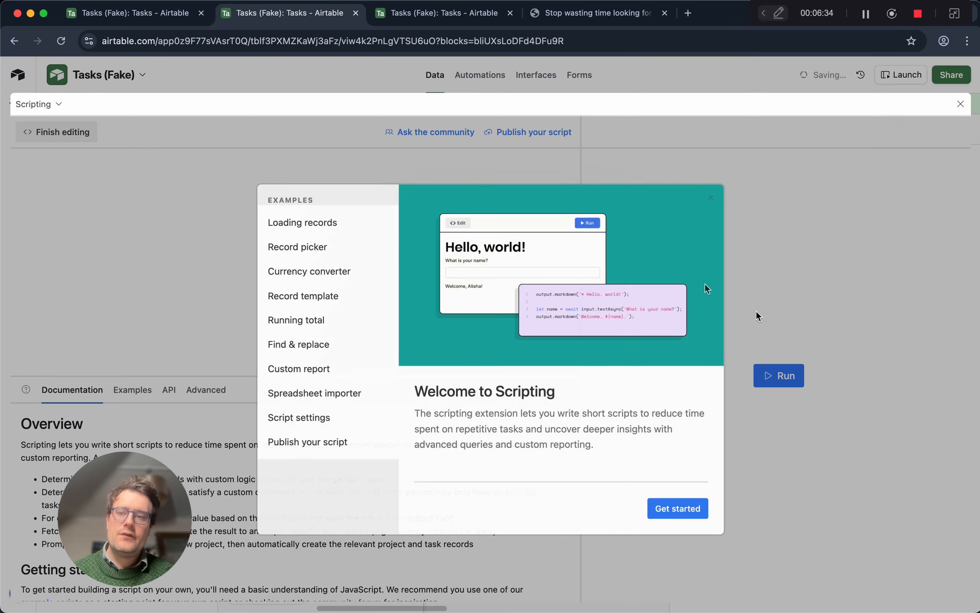
Start the new script from scratch, replacing the sample code with the copied Field Finder code, and run it before closing the editor.
click(684, 510)
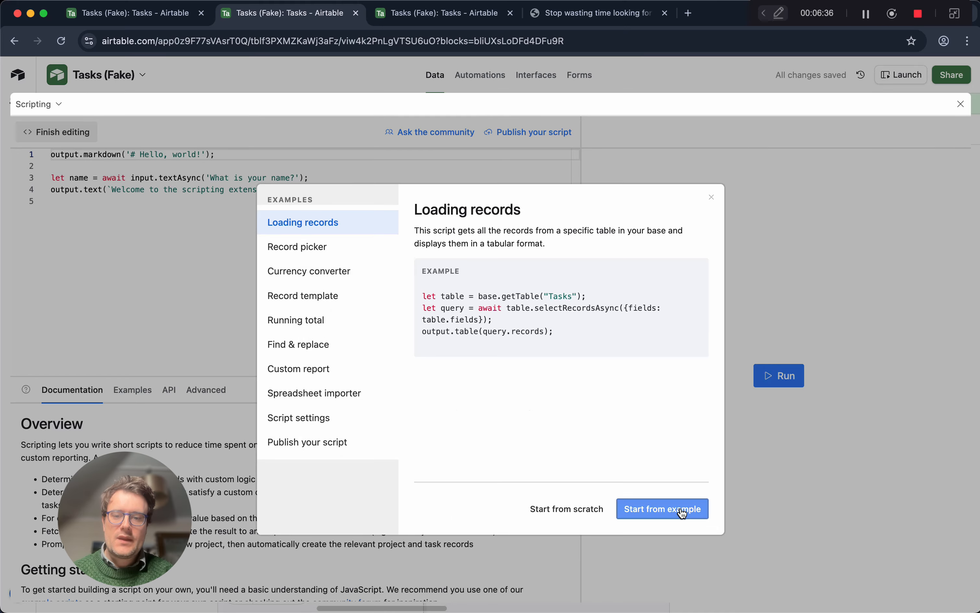
click(558, 509)
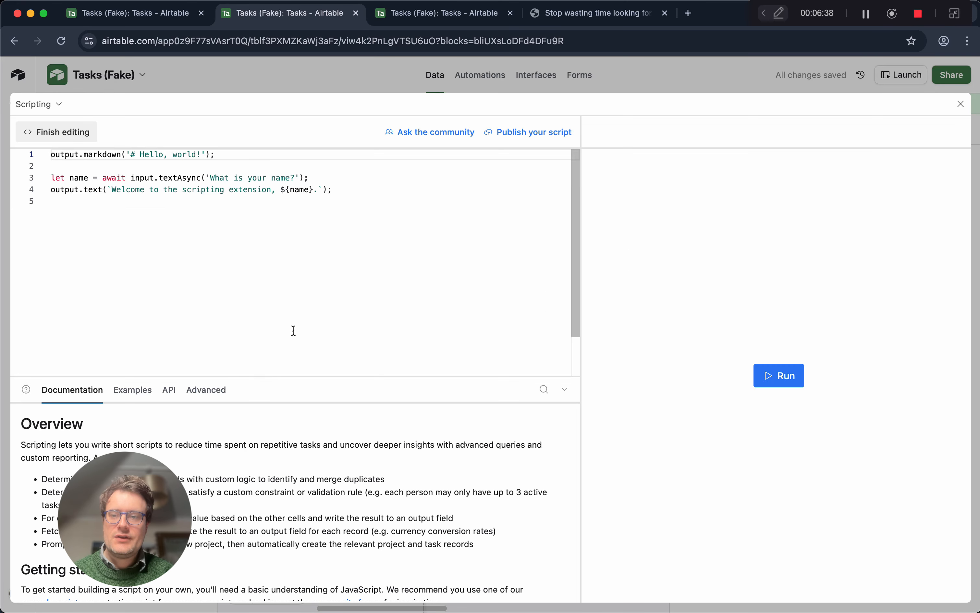
drag(284, 201, 26, 153)
key(BackSpace)
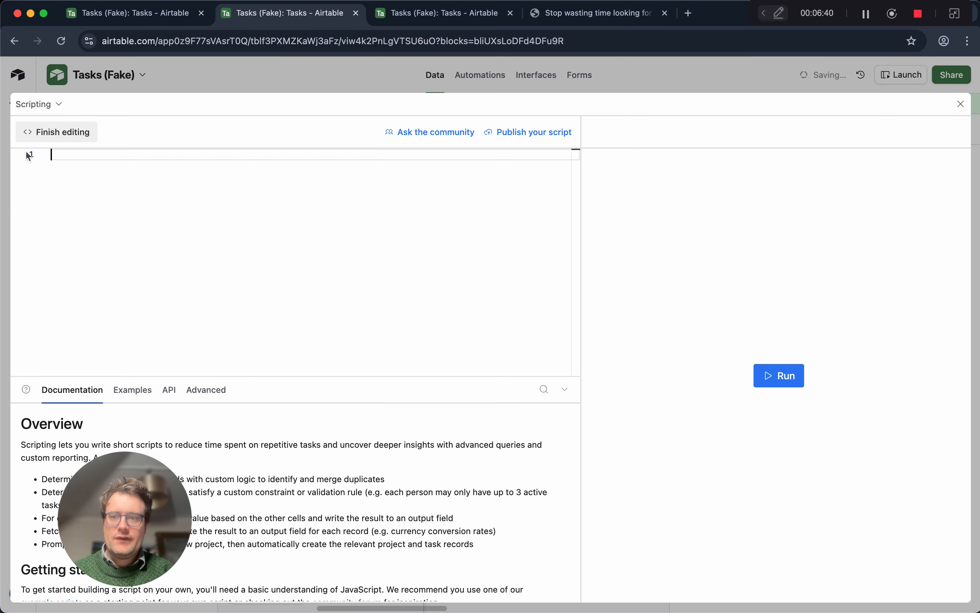
key(super+v)
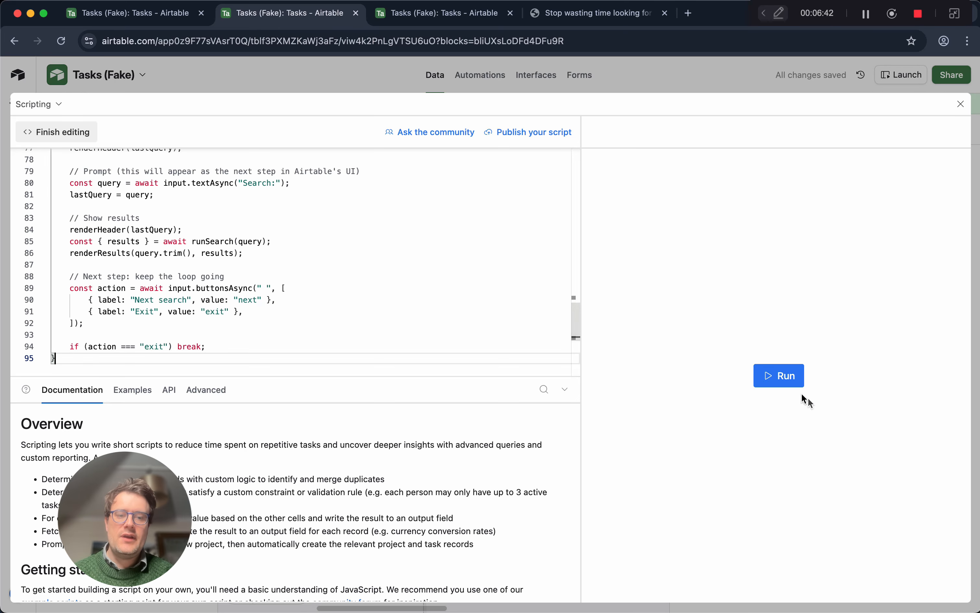
click(792, 375)
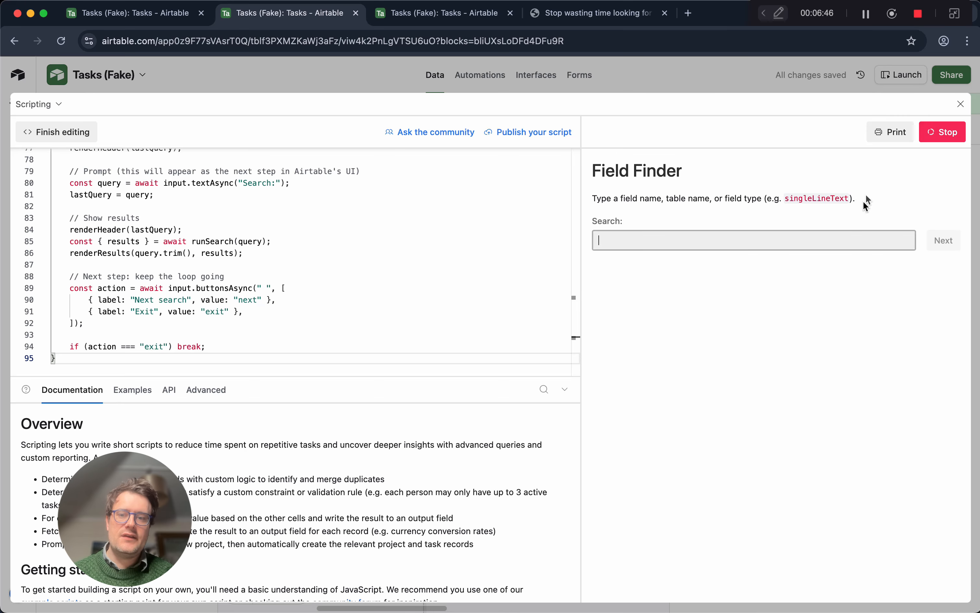
click(960, 104)
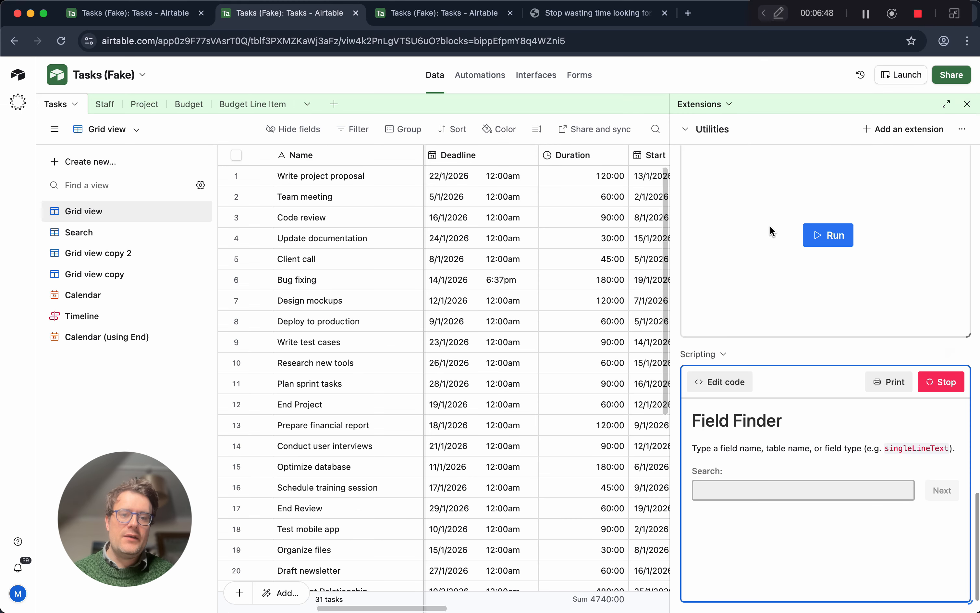
Rename the newly added Scripting extension as Find Field.
click(724, 357)
click(739, 385)
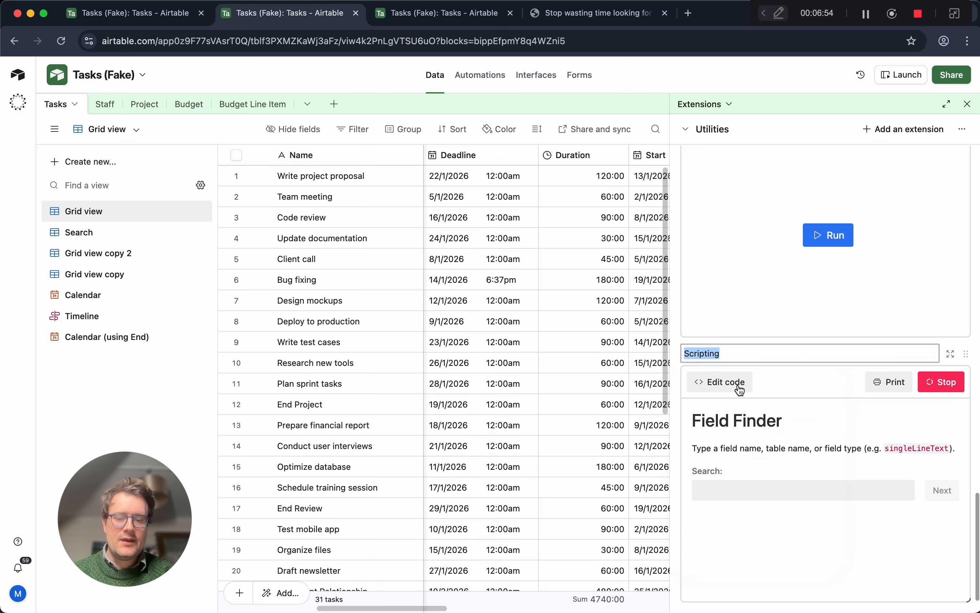
text(Find Field)
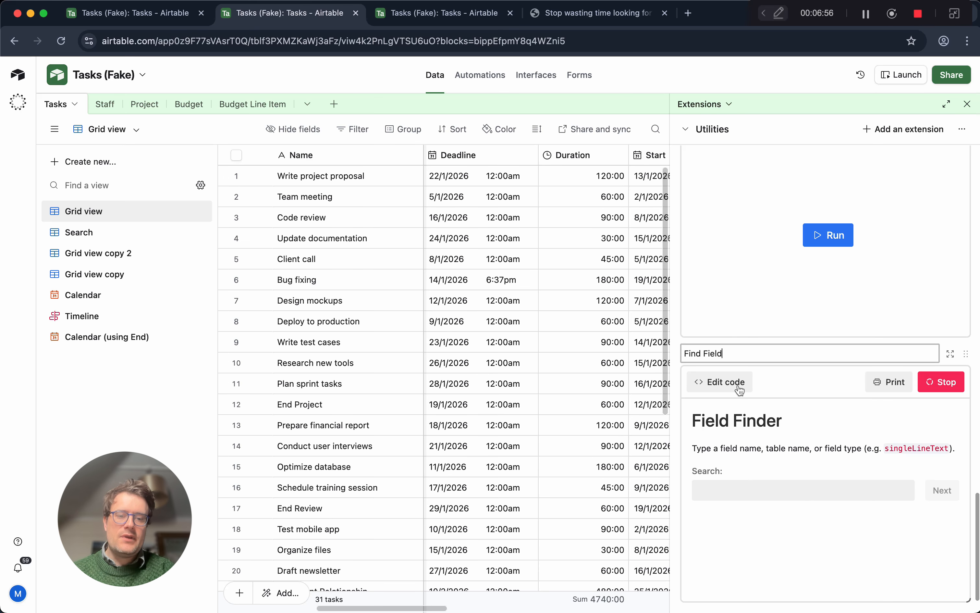
key(Return)
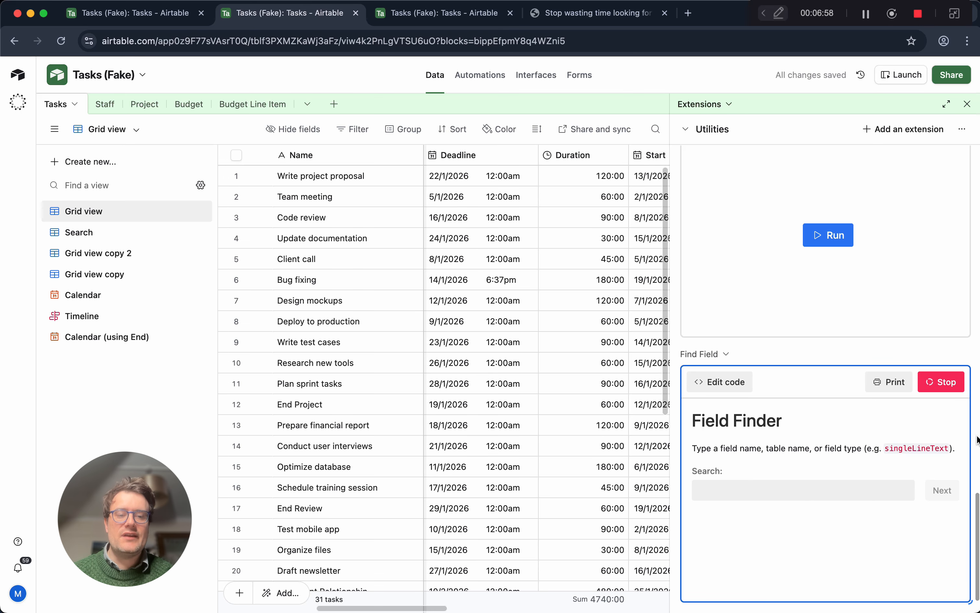
Stop the new Find Field script and run it again.
scroll(843, 406, down, 2)
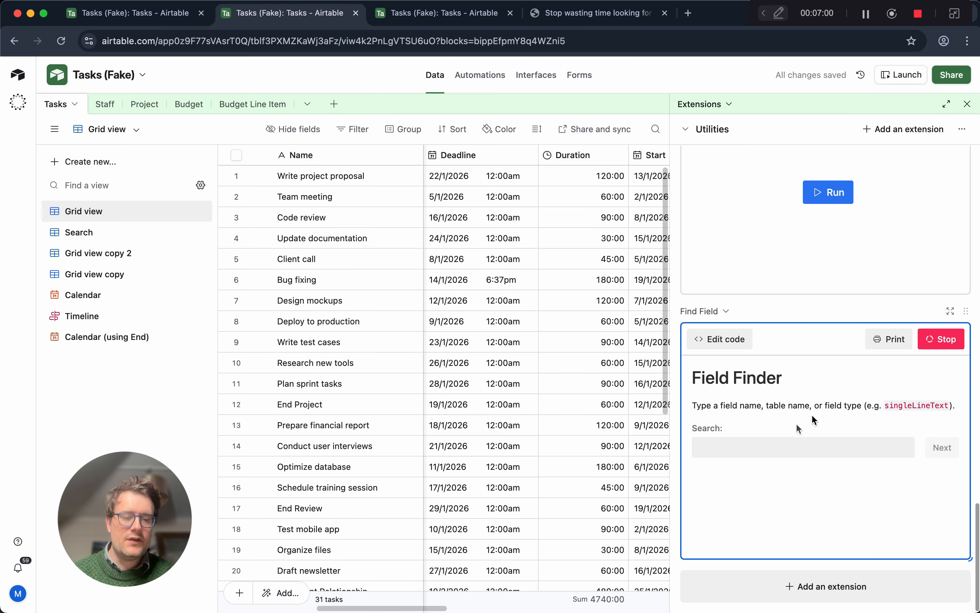
click(945, 338)
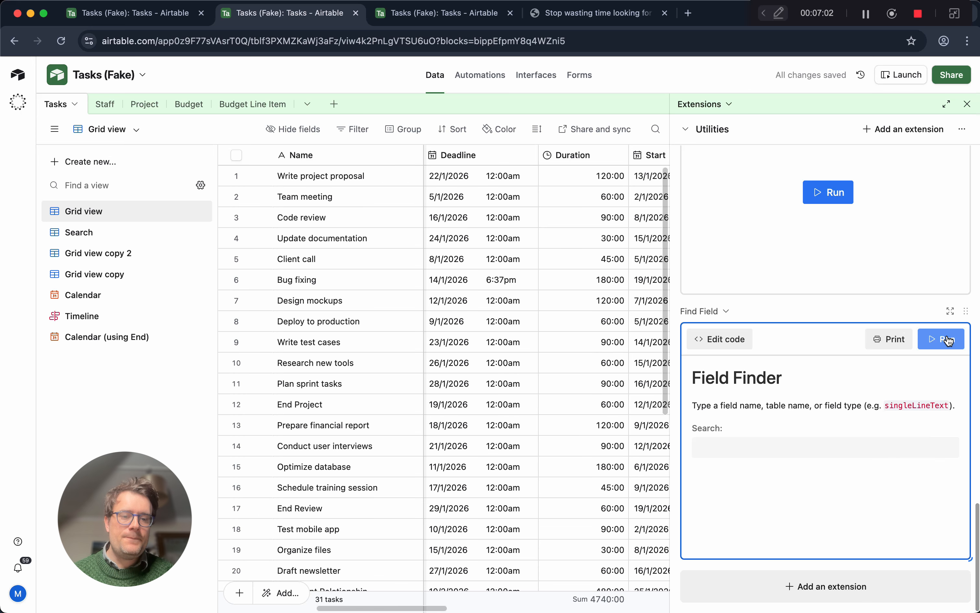
click(945, 339)
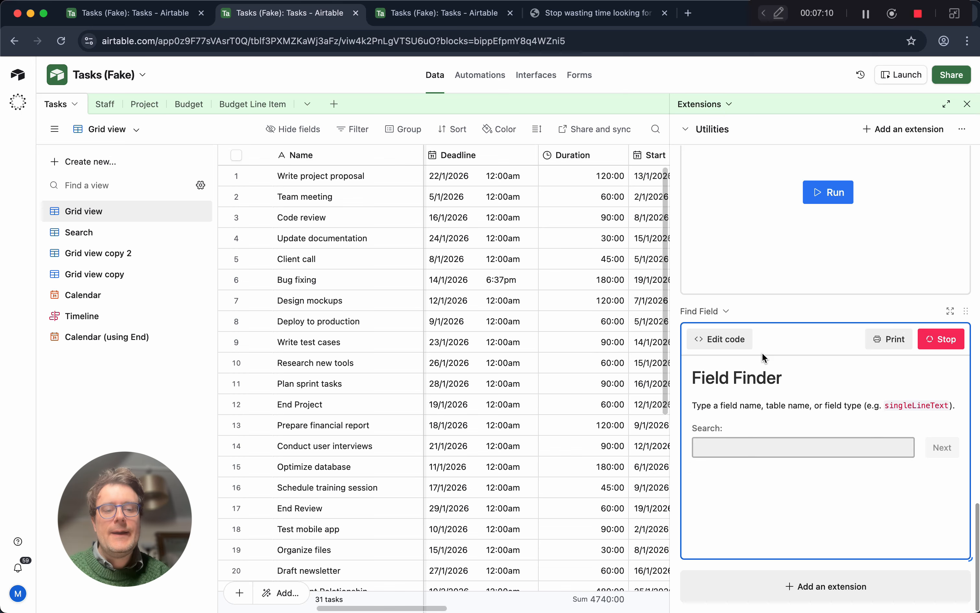
Look through the extensions installed in the Utilities dashboard and close the extensions view.
scroll(762, 353, up, 3)
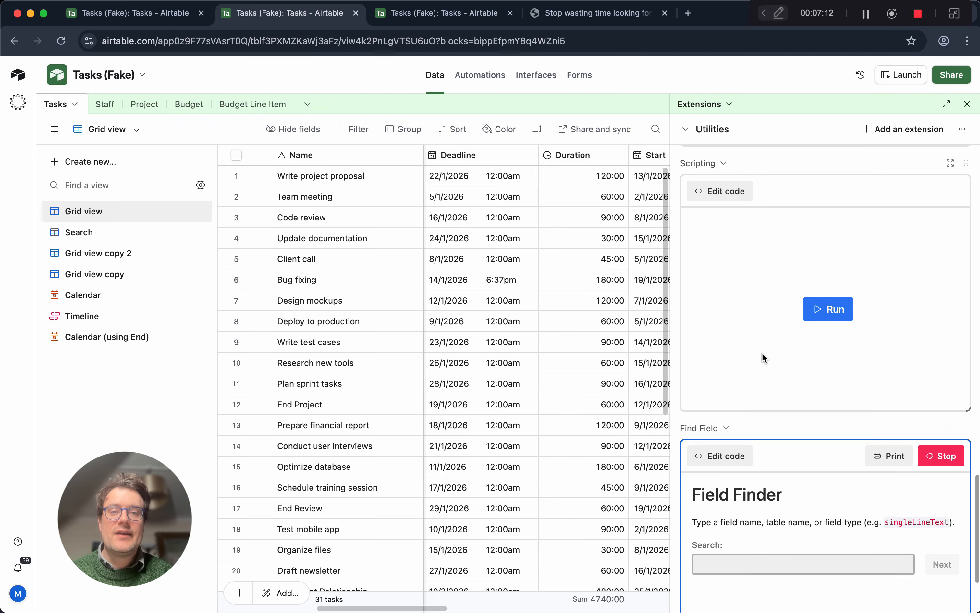
scroll(762, 355, up, 10)
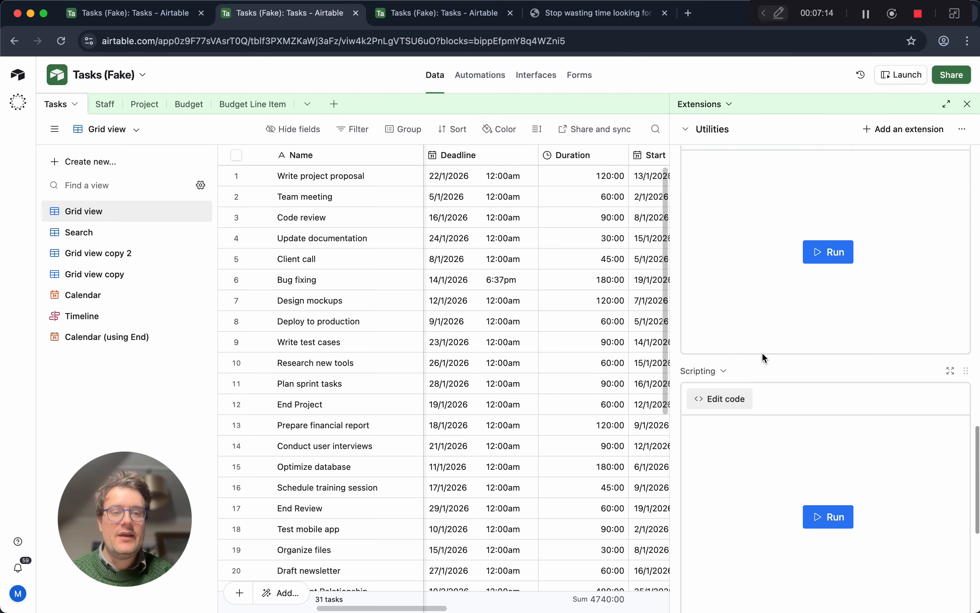
scroll(769, 325, up, 6)
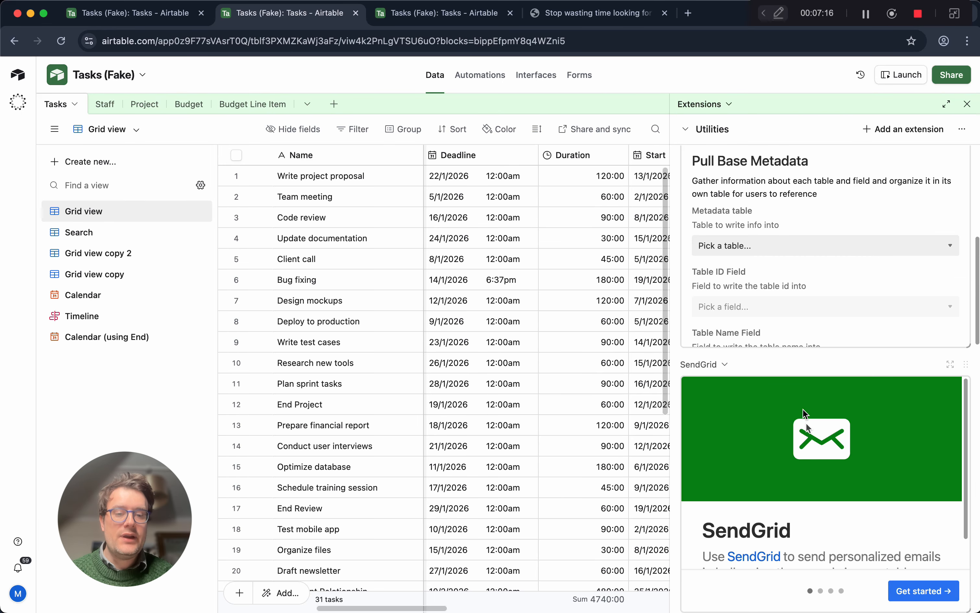
scroll(806, 423, down, 3)
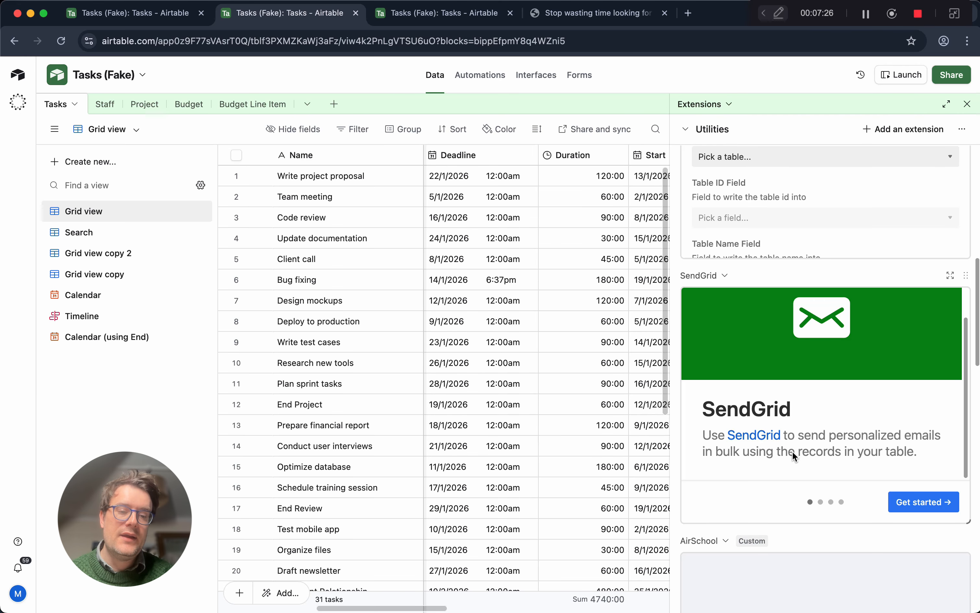
scroll(792, 451, down, 5)
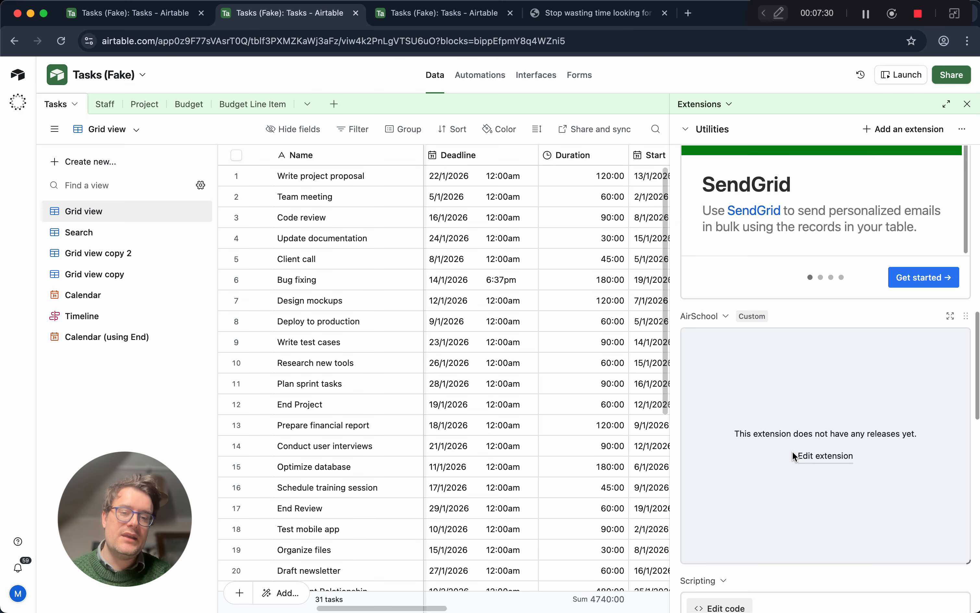
scroll(792, 452, down, 5)
scroll(793, 451, down, 8)
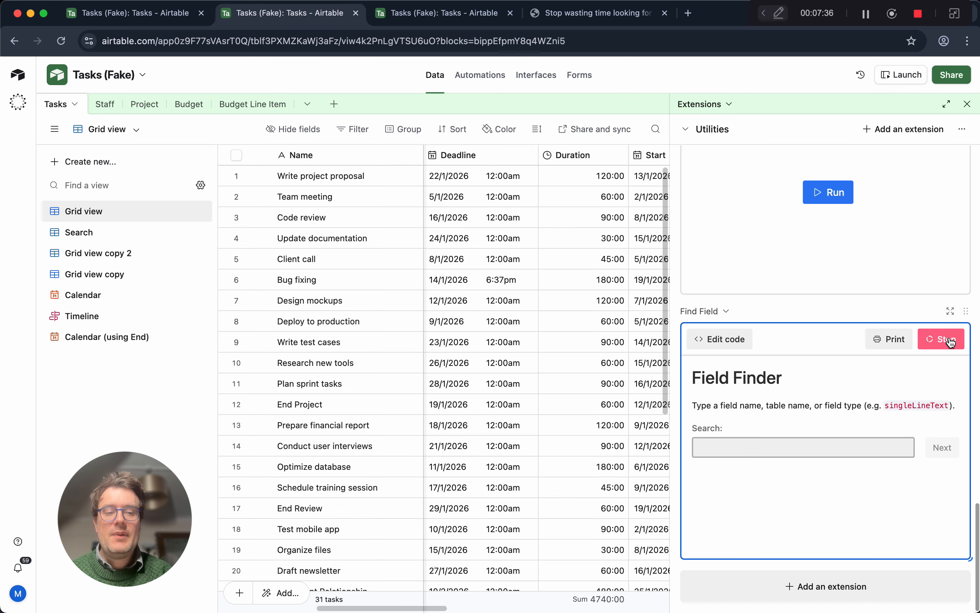
click(967, 103)
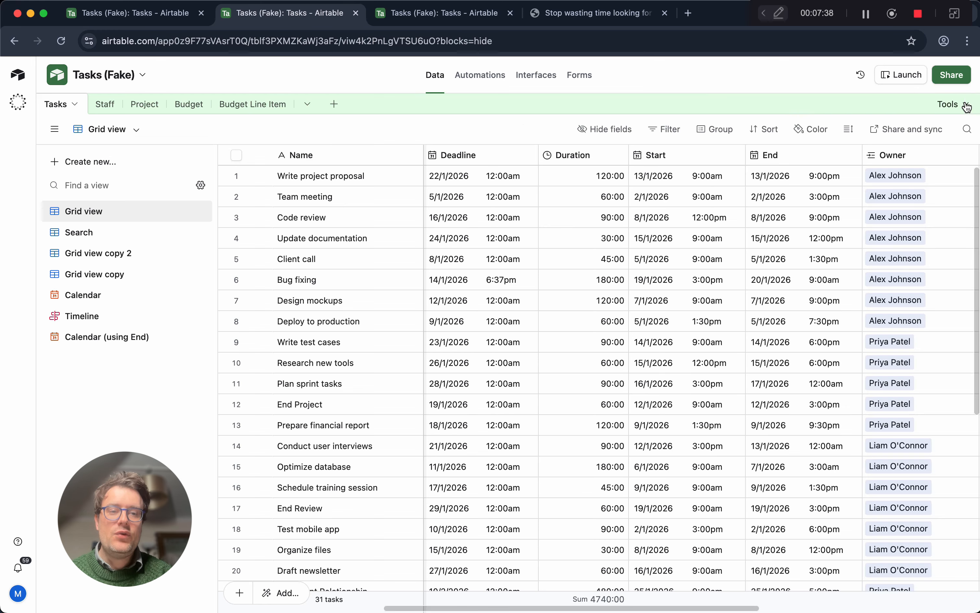